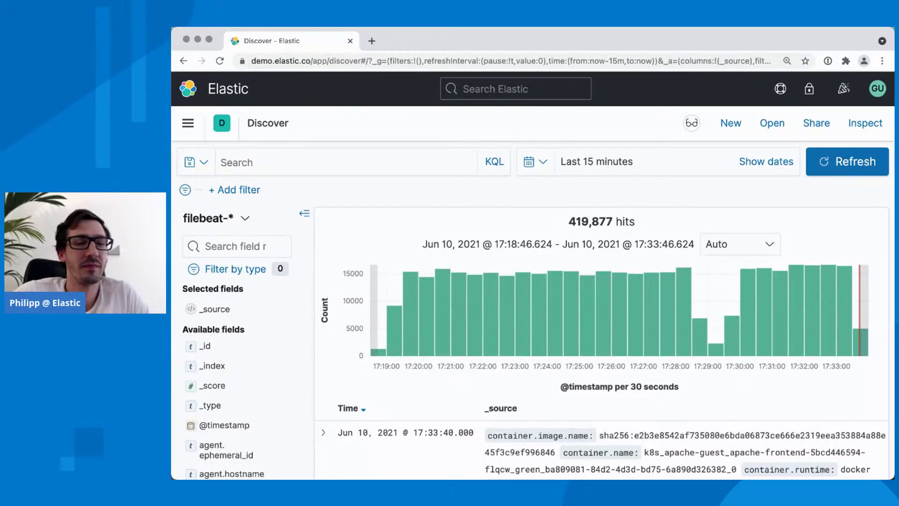
Step: Expand the newest apache log document and view its JSON source
mouse_move(706, 26)
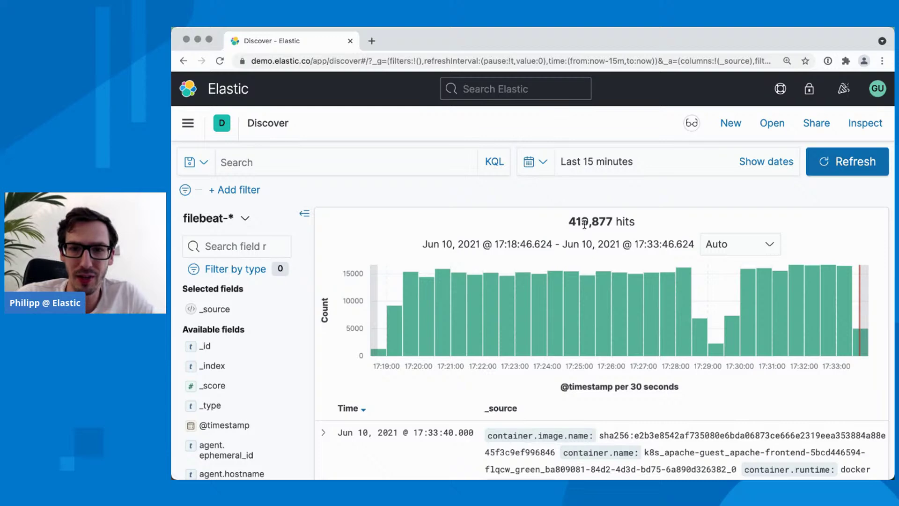
scroll(584, 225, "down", 5)
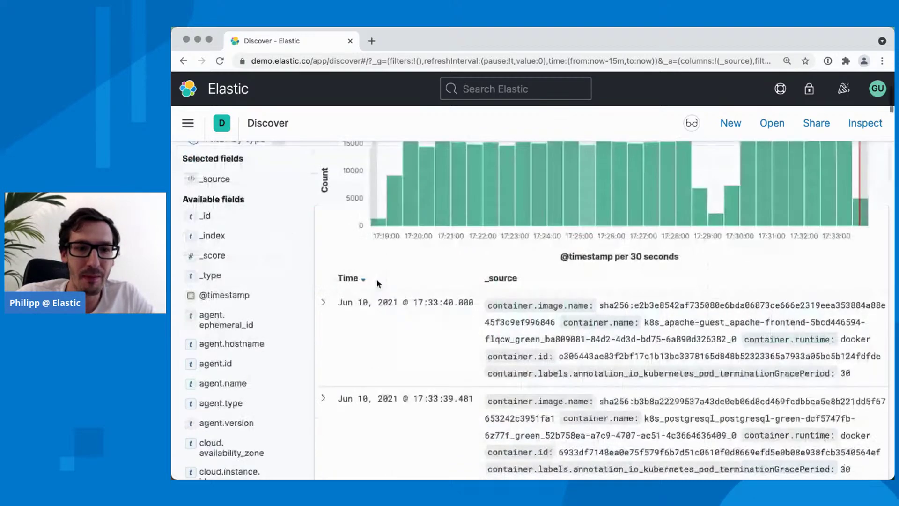
left_click(324, 305)
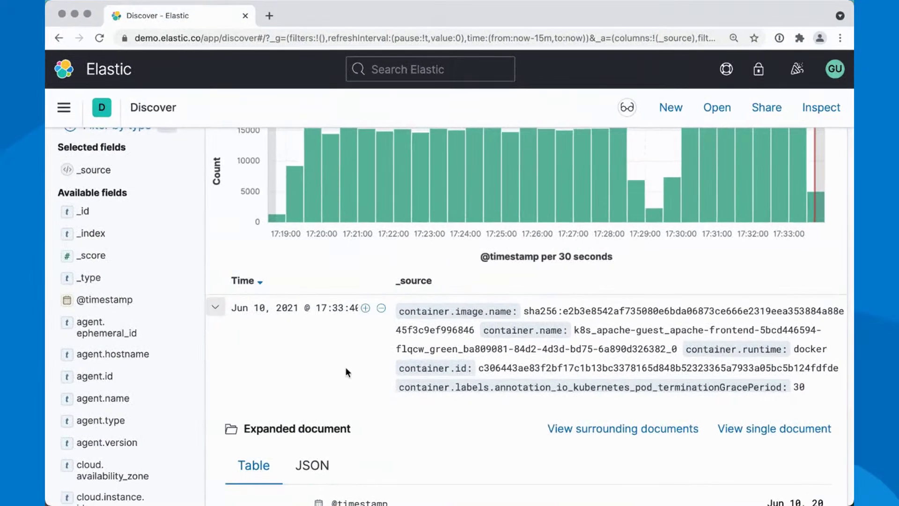
scroll(346, 367, "down", 6)
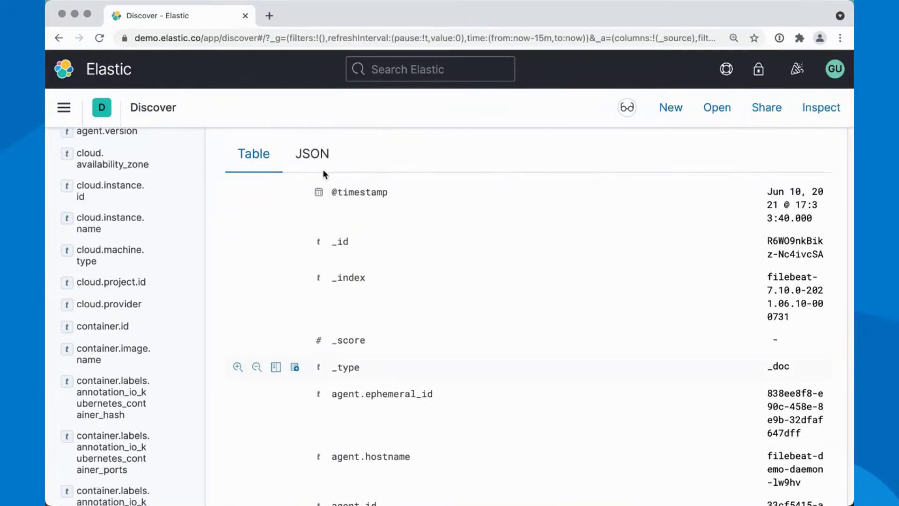
left_click(317, 159)
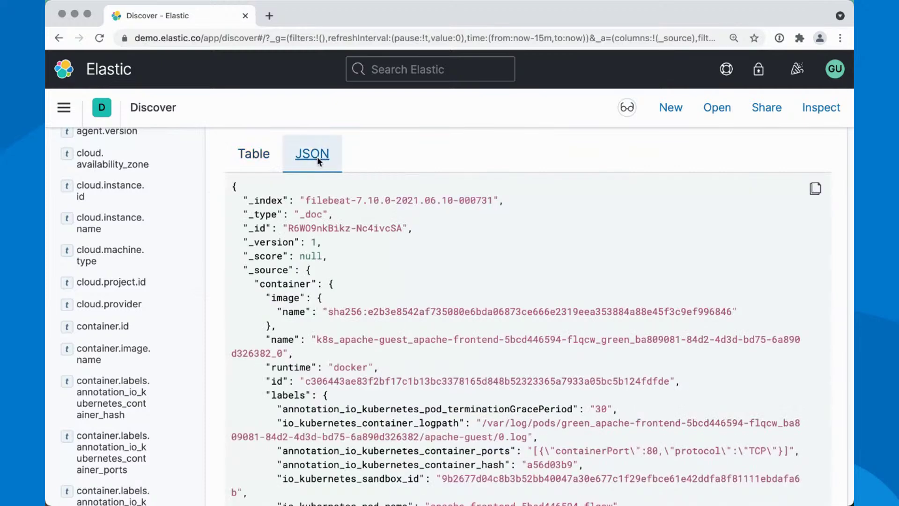
Step: Return to the document's Table view and scroll through its fields
left_click(262, 154)
scroll(349, 302, "down", 3)
scroll(347, 302, "down", 15)
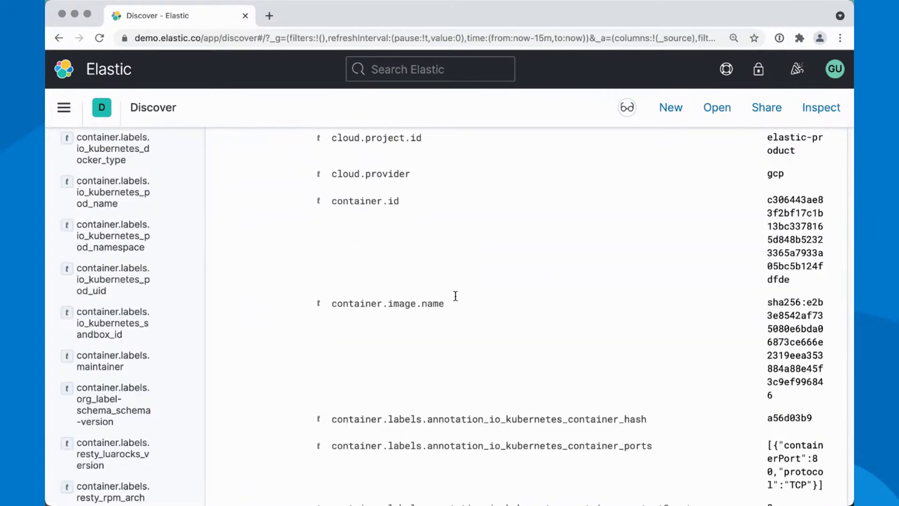
scroll(455, 296, "down", 10)
scroll(456, 296, "down", 5)
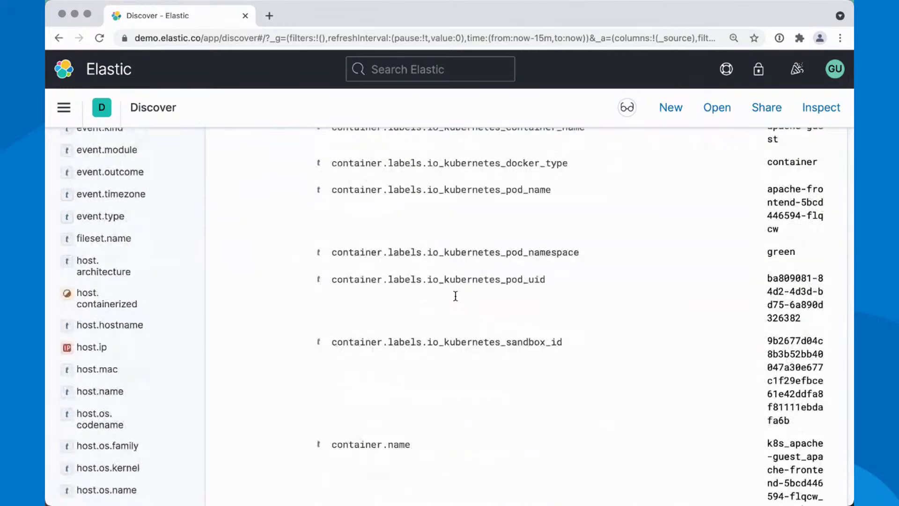
scroll(456, 297, "down", 10)
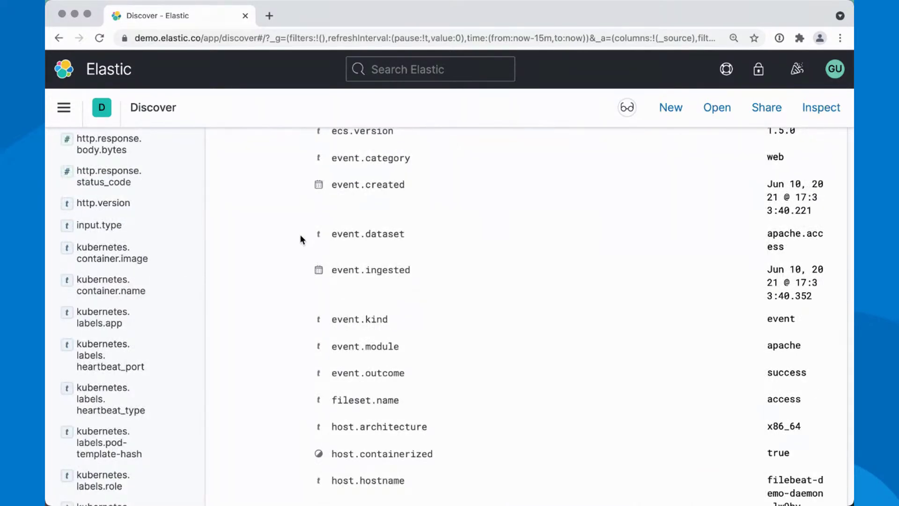
mouse_move(299, 236)
Step: Add event.dataset as a results column, showing values like apache.access and postgresql.log
left_click(276, 235)
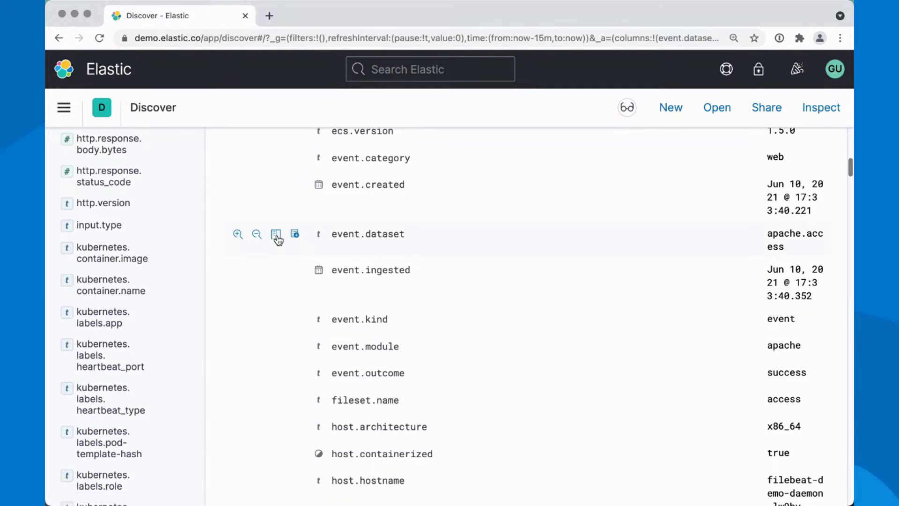
scroll(253, 243, "up", 10)
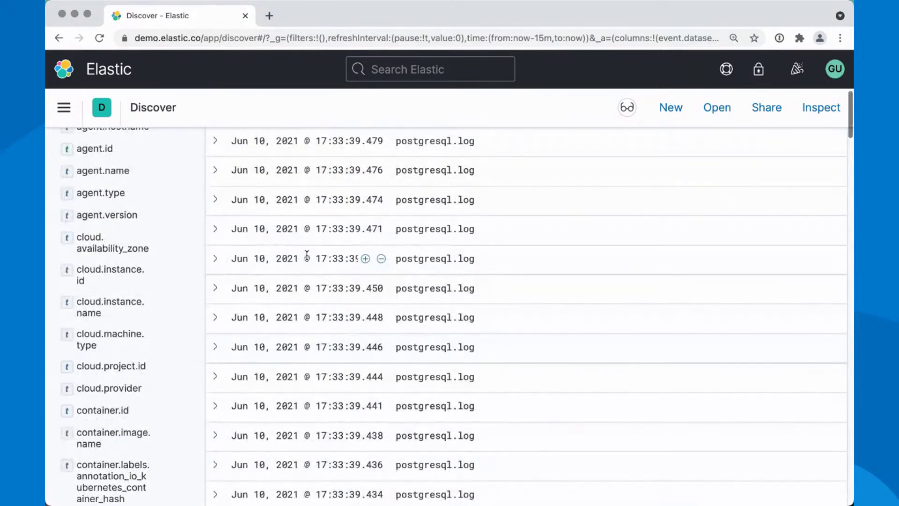
scroll(307, 255, "up", 8)
scroll(280, 298, "down", 4)
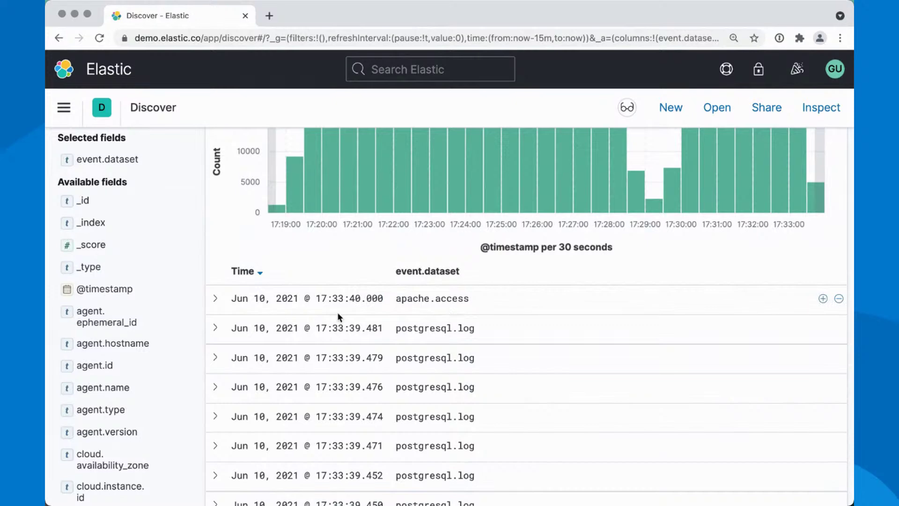
scroll(110, 349, "down", 15)
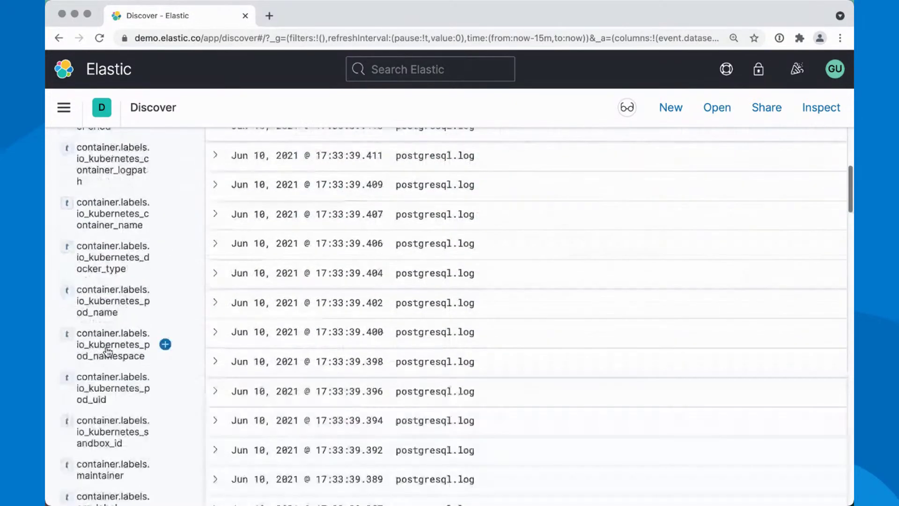
scroll(107, 349, "down", 12)
scroll(110, 328, "up", 5)
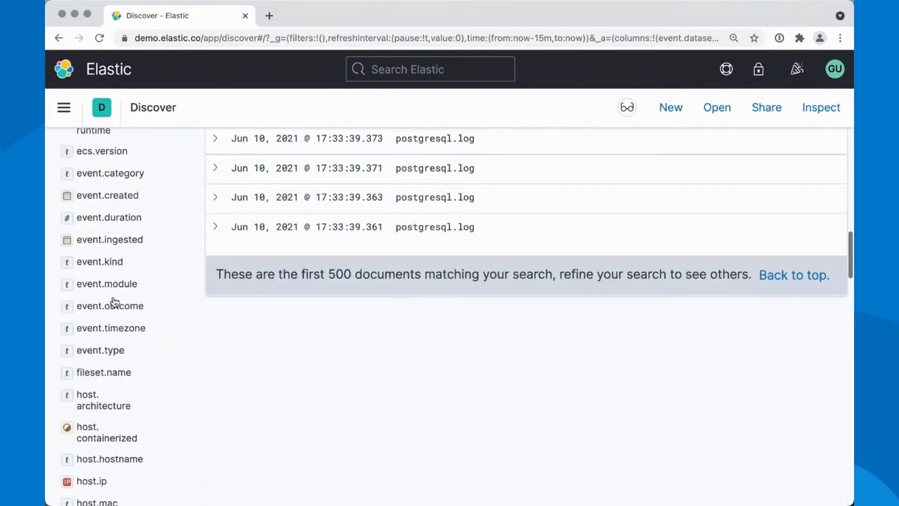
scroll(114, 302, "up", 1)
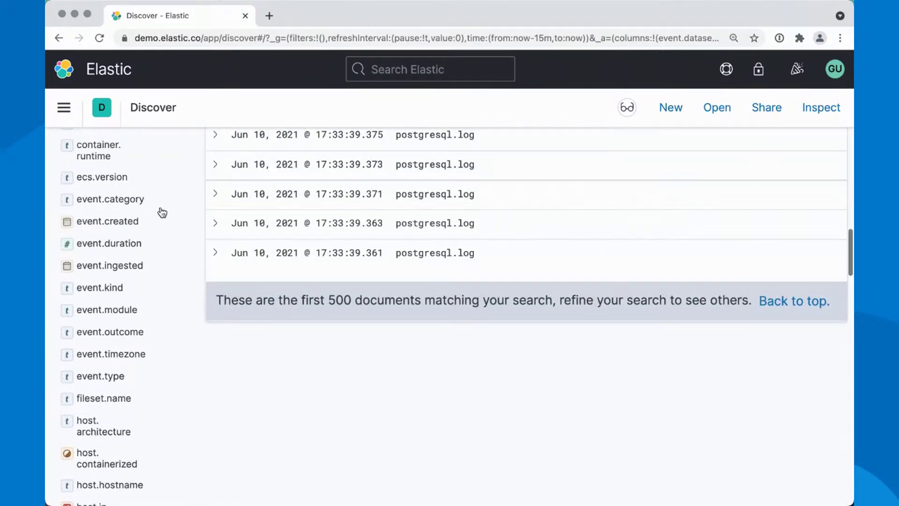
mouse_move(144, 311)
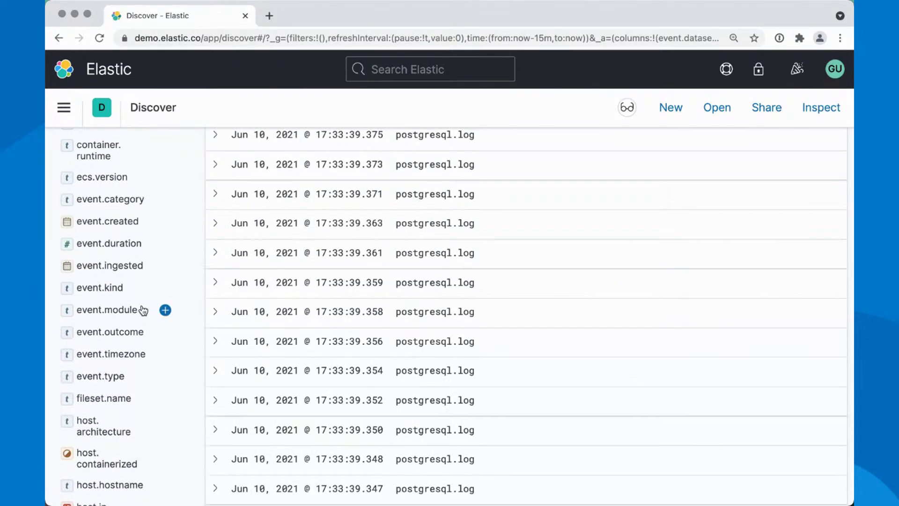
Step: Filter Discover to event.module nginx from its Top 5 values, listing nginx.access hits
left_click(138, 310)
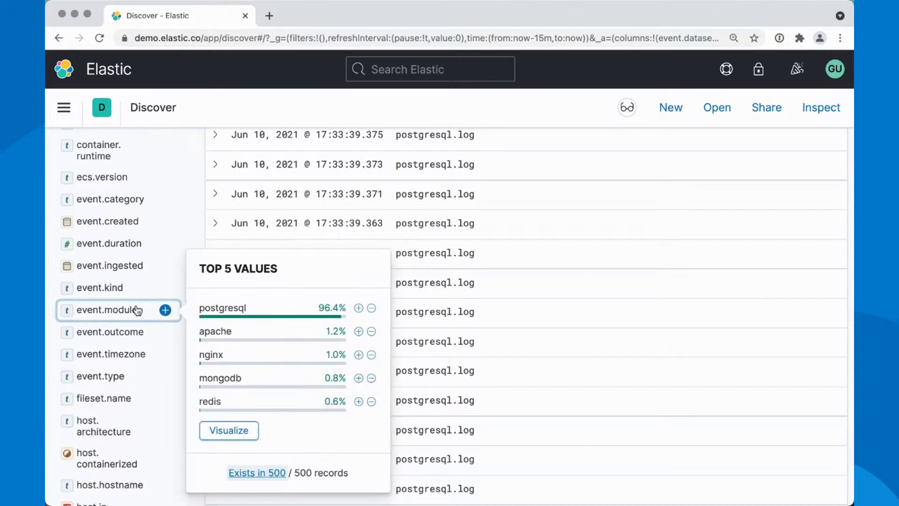
left_click(360, 355)
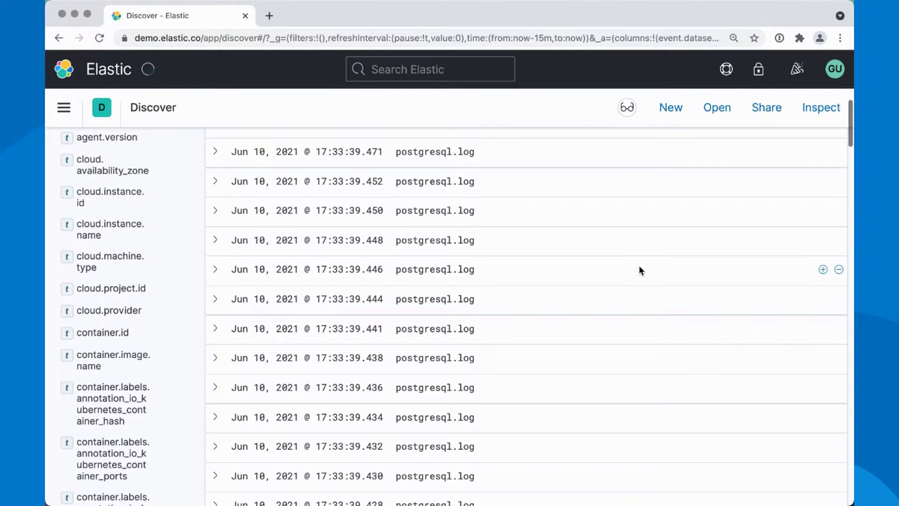
Step: Go to Observability Overview with its logs rate per minute summary
left_click(64, 113)
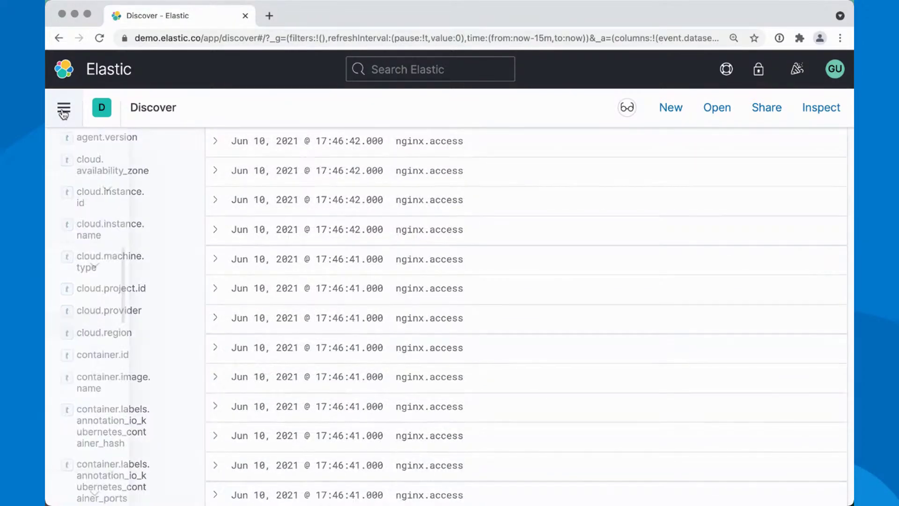
scroll(148, 353, "down", 3)
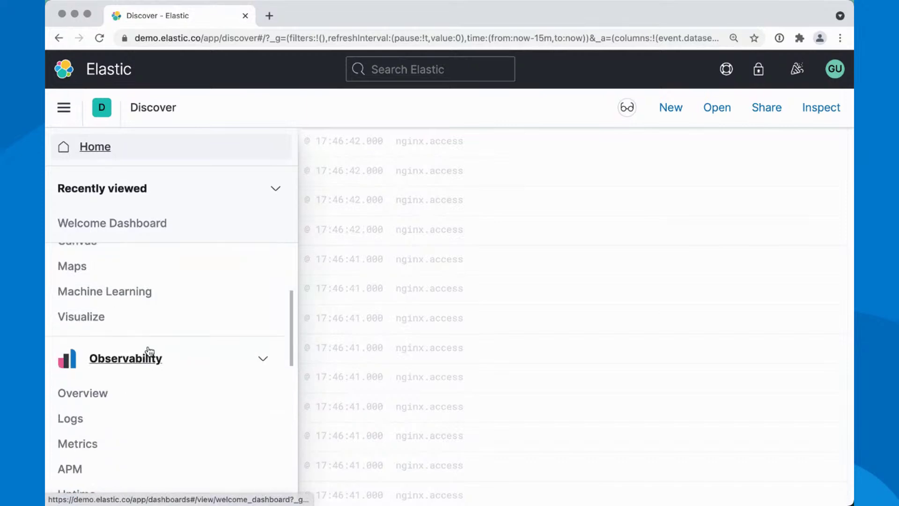
scroll(148, 353, "down", 2)
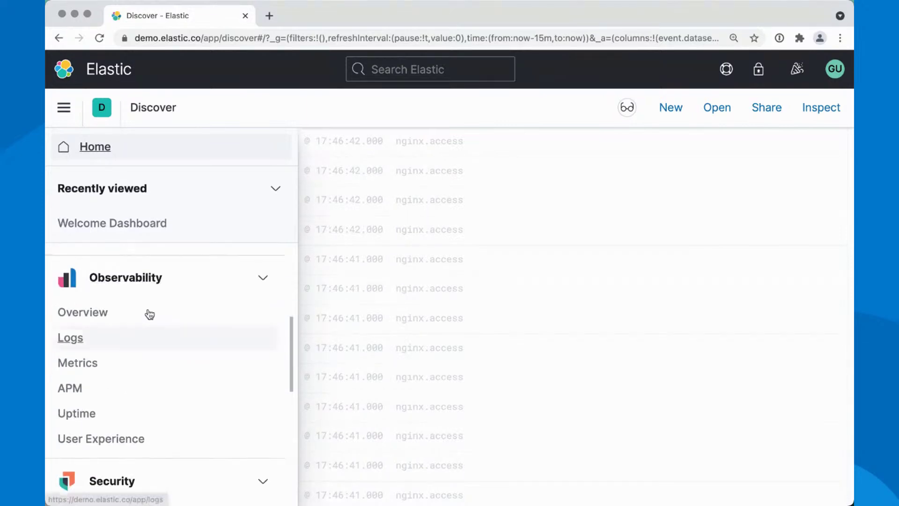
left_click(93, 319)
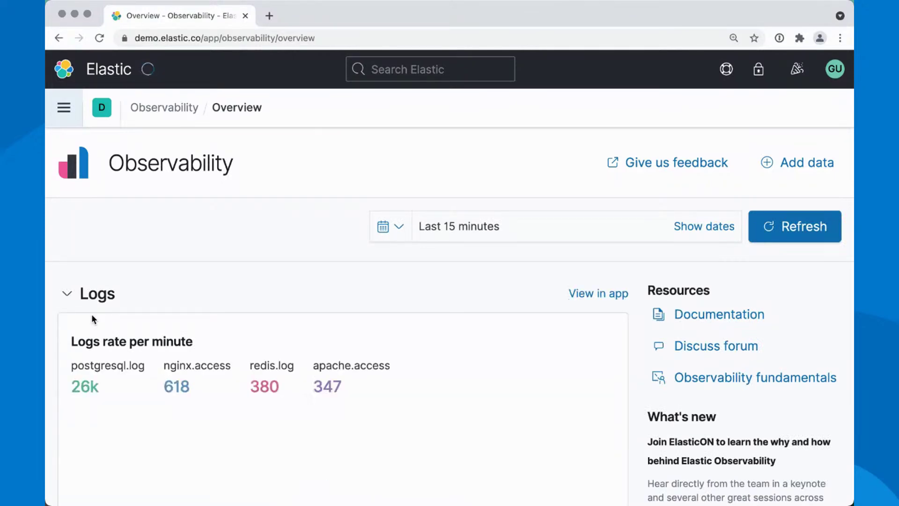
Step: Scroll to the Metrics summary (43 hosts, 11.8% CPU) and open it in the Metrics Inventory
scroll(248, 286, "down", 3)
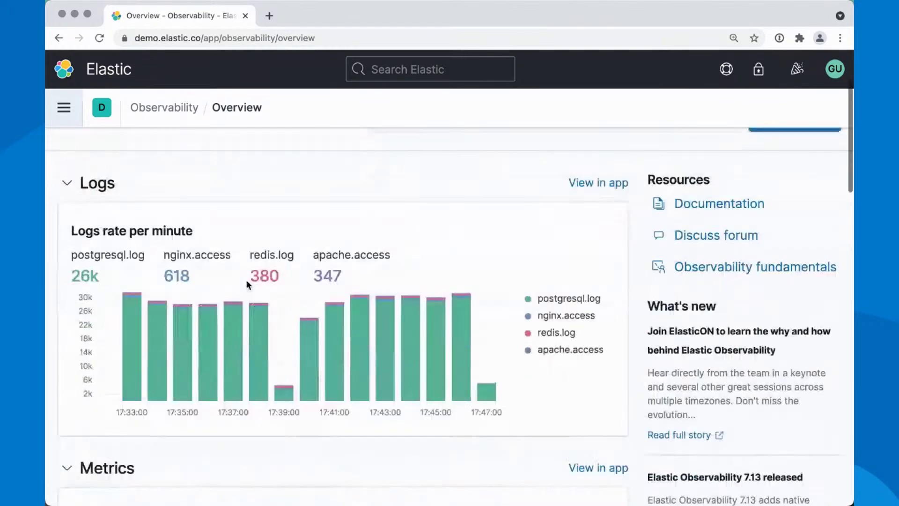
mouse_move(137, 327)
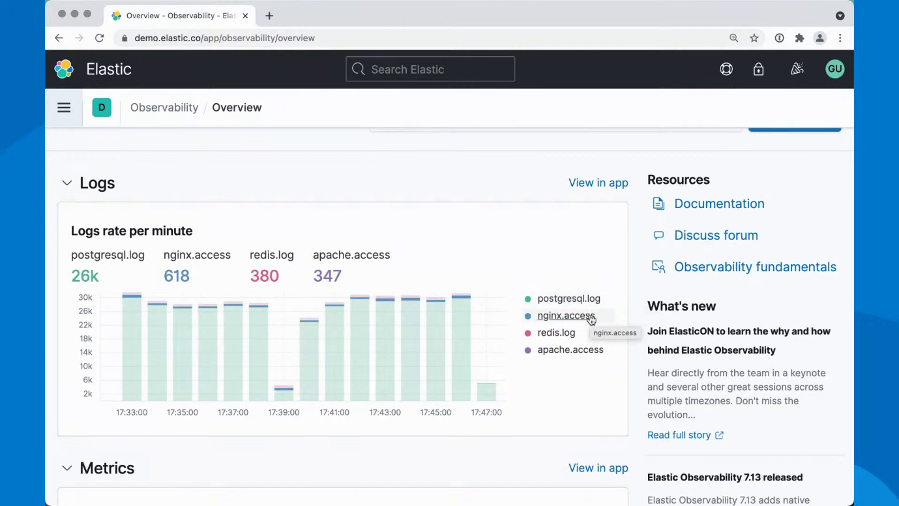
scroll(591, 318, "down", 4)
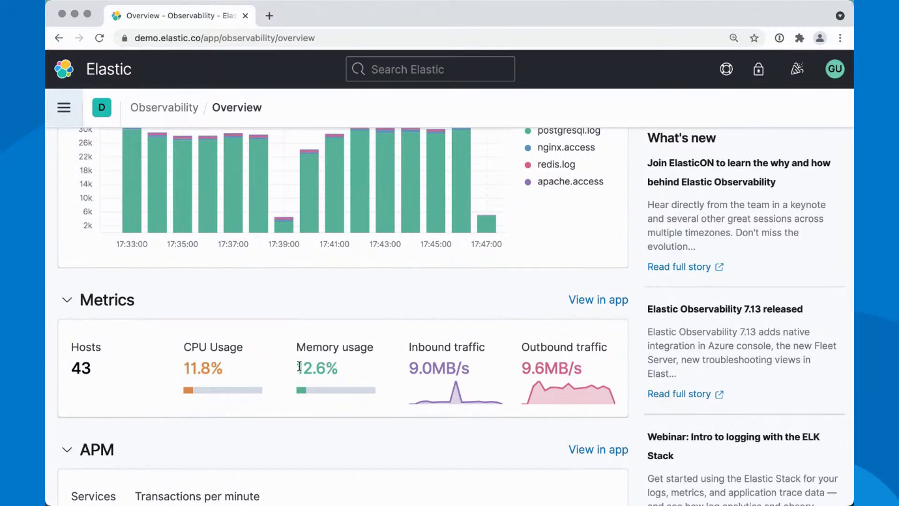
left_click(595, 303)
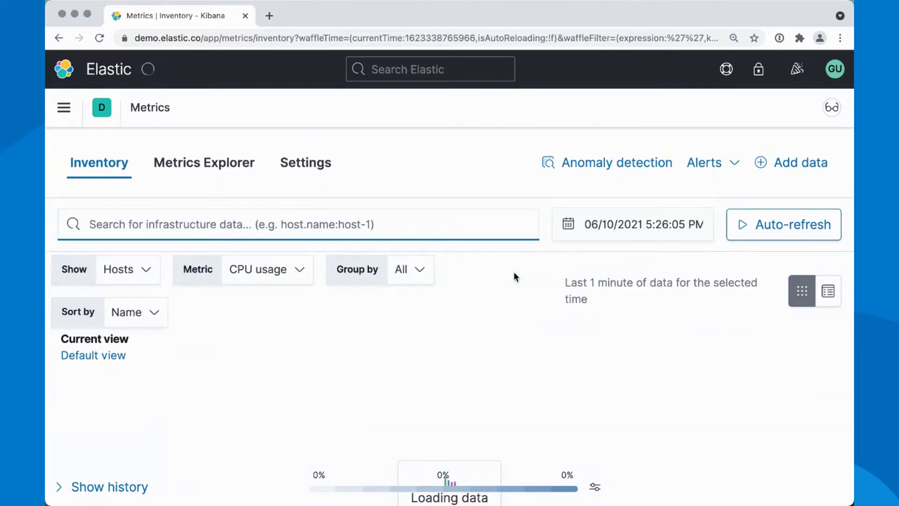
Step: Switch the Metrics Inventory to show Kubernetes Pods coloured by Memory usage
scroll(514, 272, "down", 2)
scroll(514, 277, "down", 1)
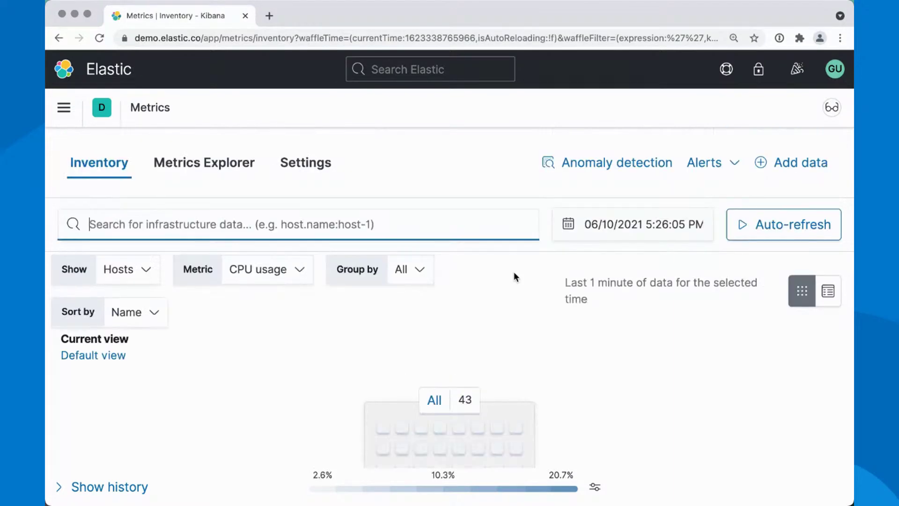
scroll(530, 420, "down", 2)
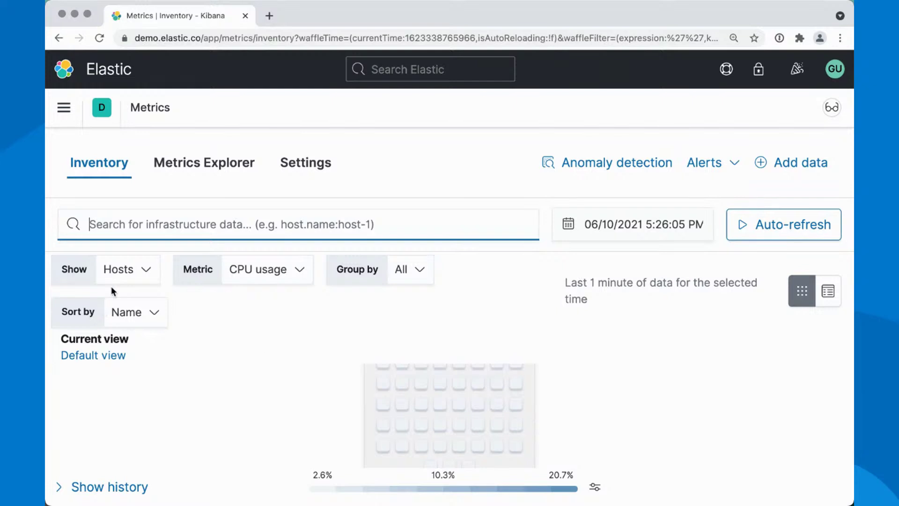
left_click(119, 269)
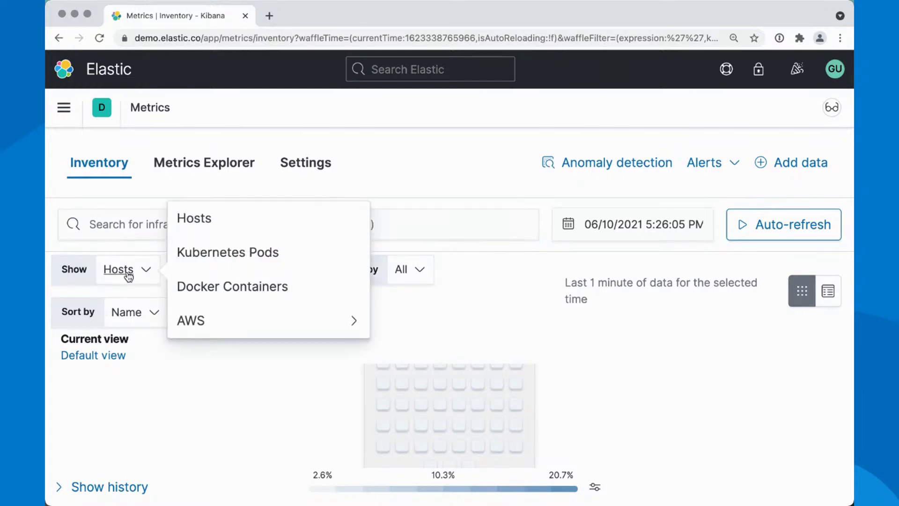
left_click(215, 253)
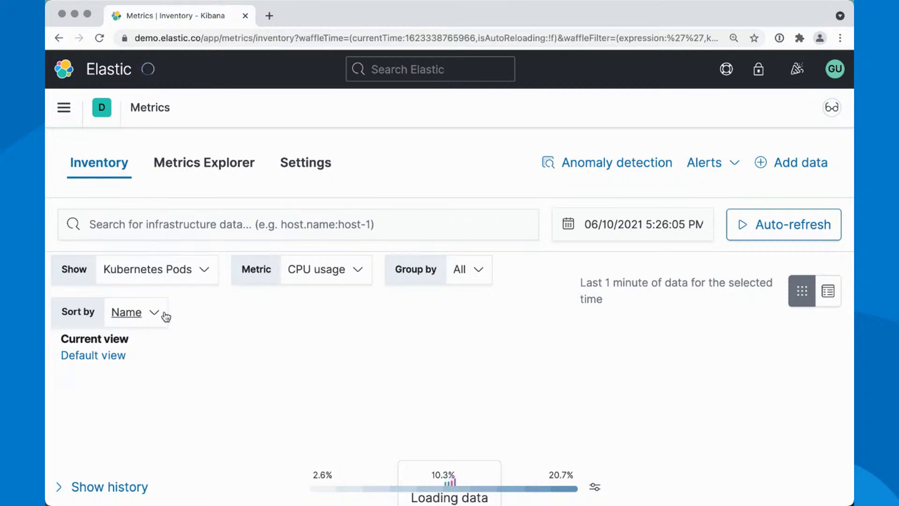
left_click(345, 274)
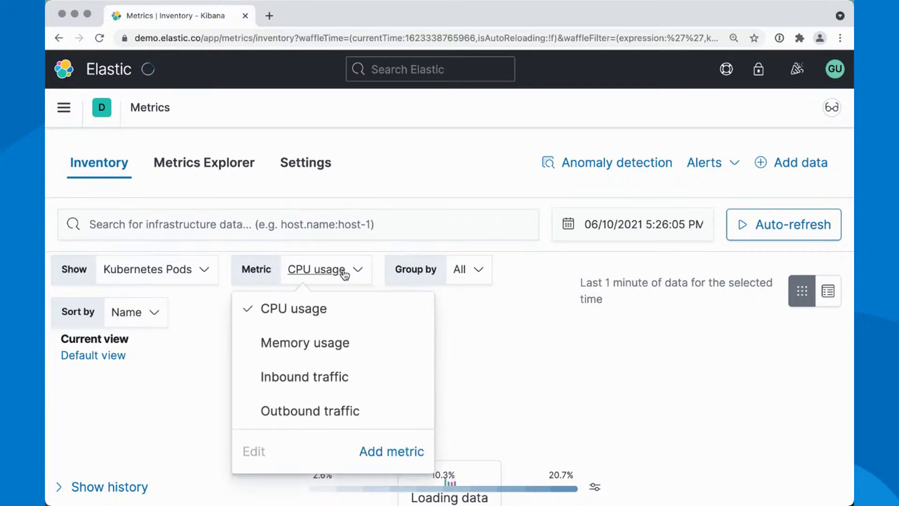
left_click(327, 338)
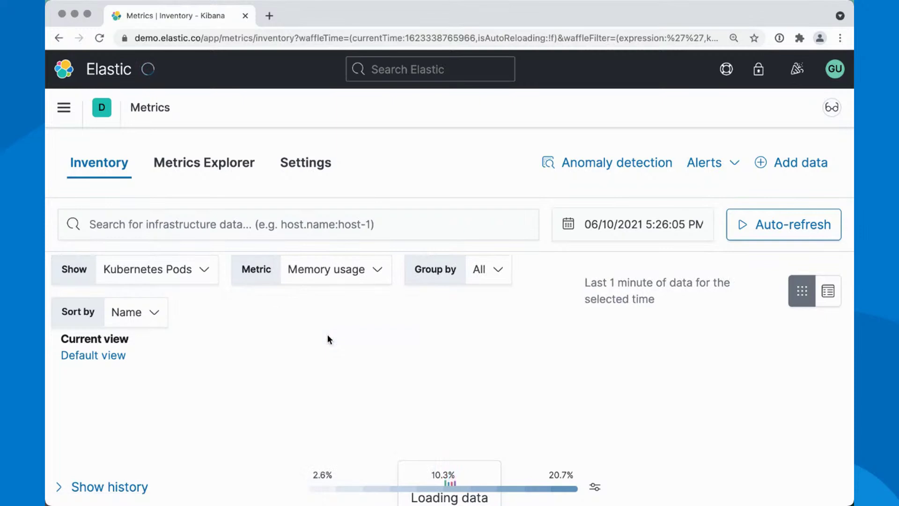
scroll(327, 334, "down", 3)
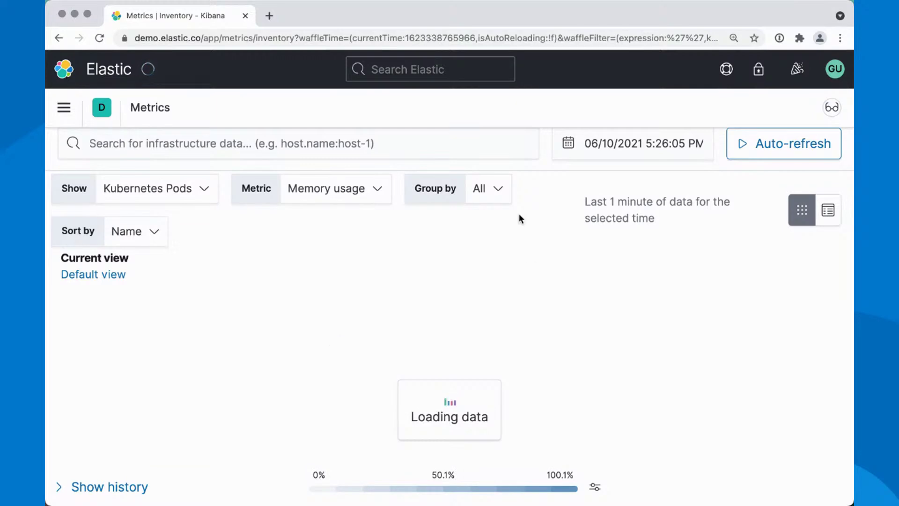
Step: Open the Kubernetes Pod metrics page for pod datastream-55b878d67-cxn7g from the waffle map
left_click(498, 189)
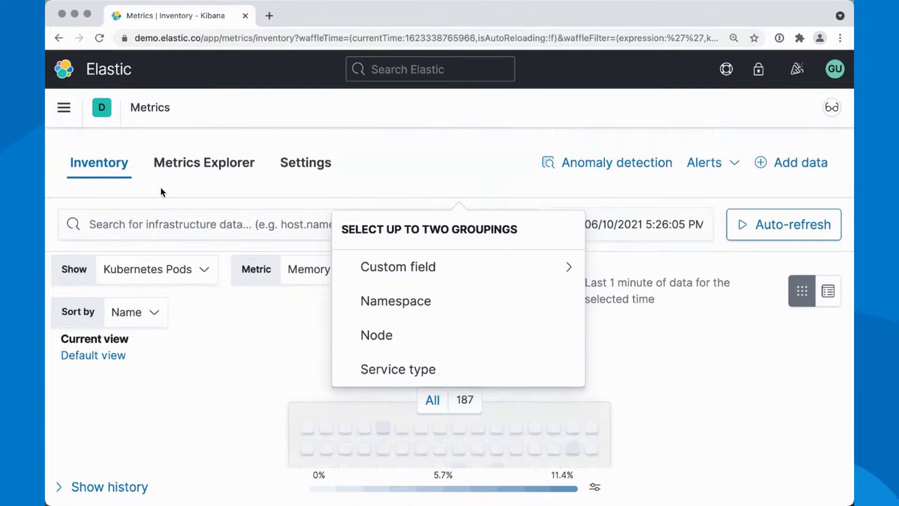
left_click(274, 365)
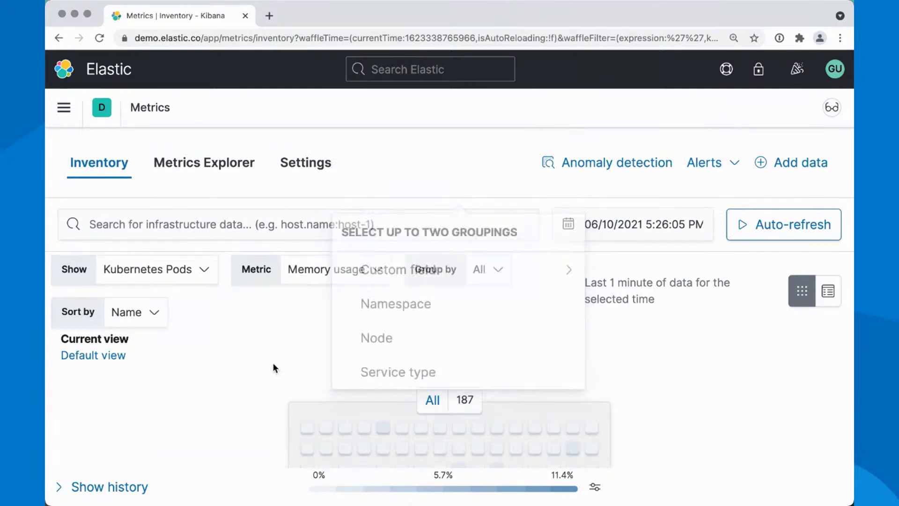
scroll(274, 365, "down", 2)
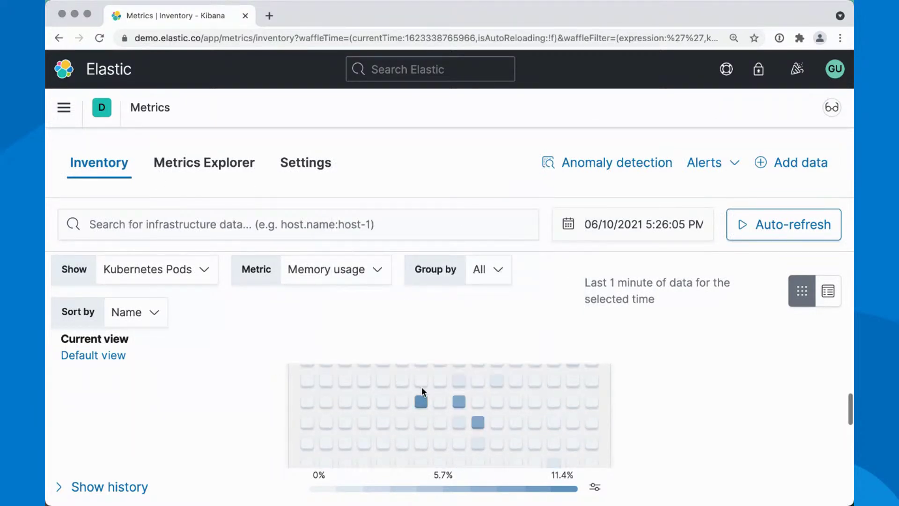
left_click(422, 405)
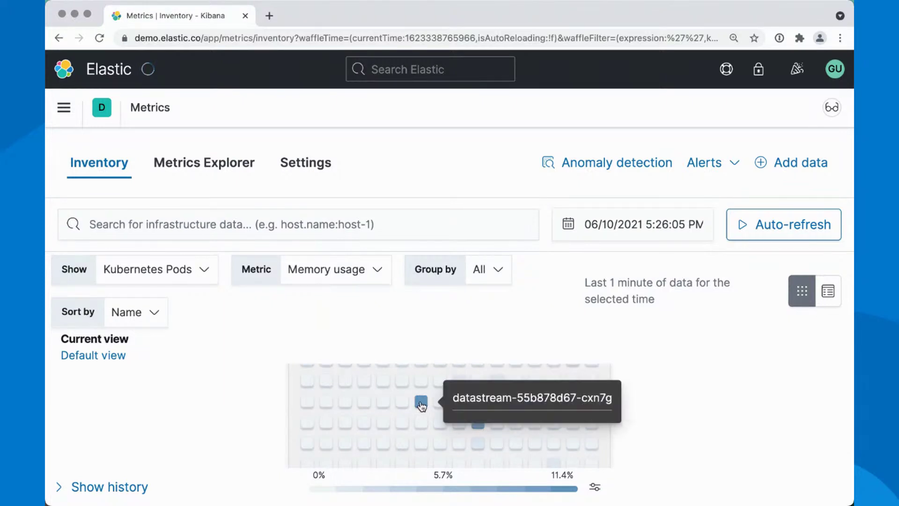
left_click(421, 404)
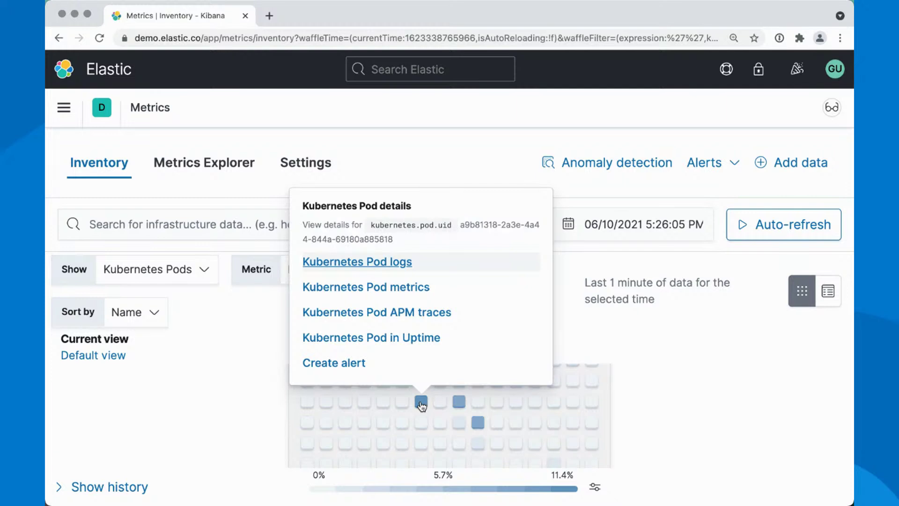
left_click(335, 287)
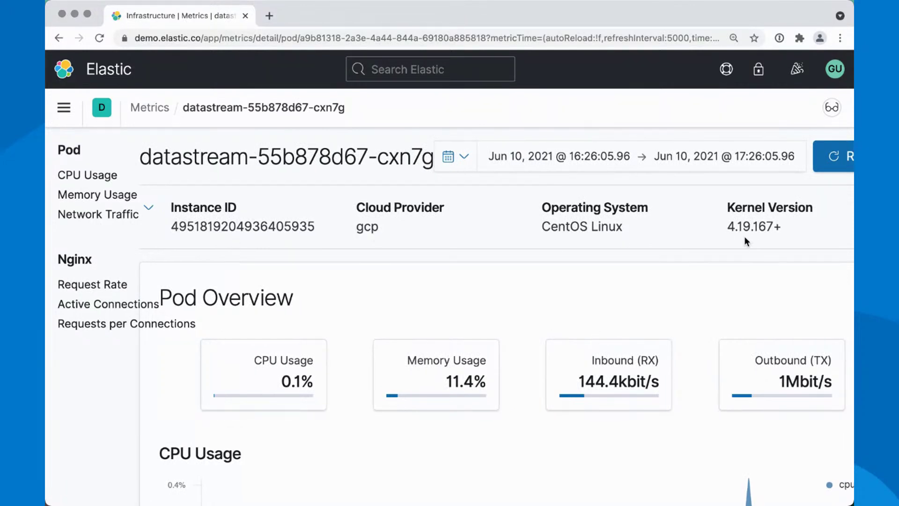
Step: Zoom the pod charts to Jun 10, 2021 16:58–17:22 and review the Network Traffic chart
scroll(566, 422, "down", 3)
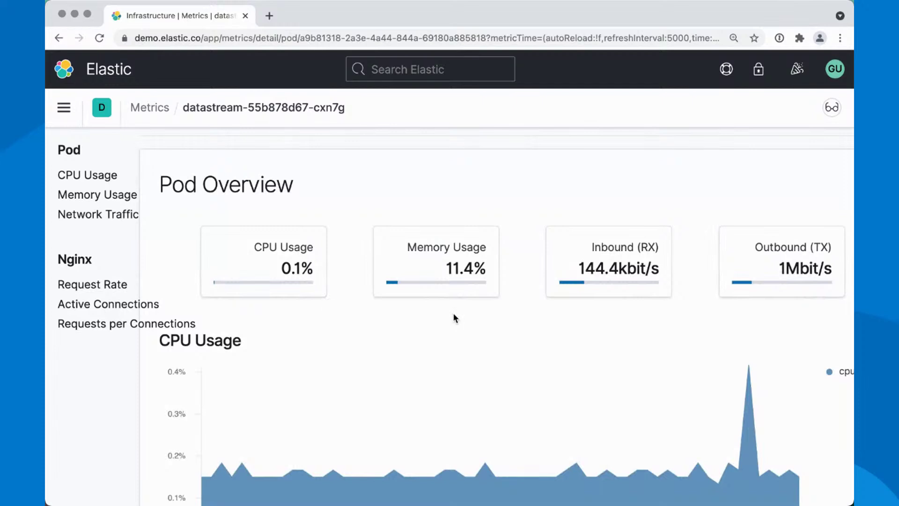
scroll(454, 318, "down", 5)
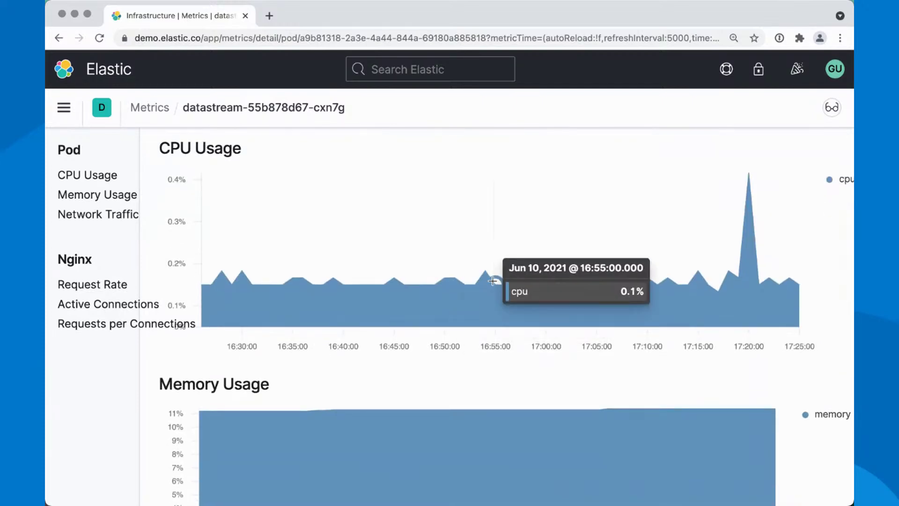
left_click_drag(529, 225, 773, 229)
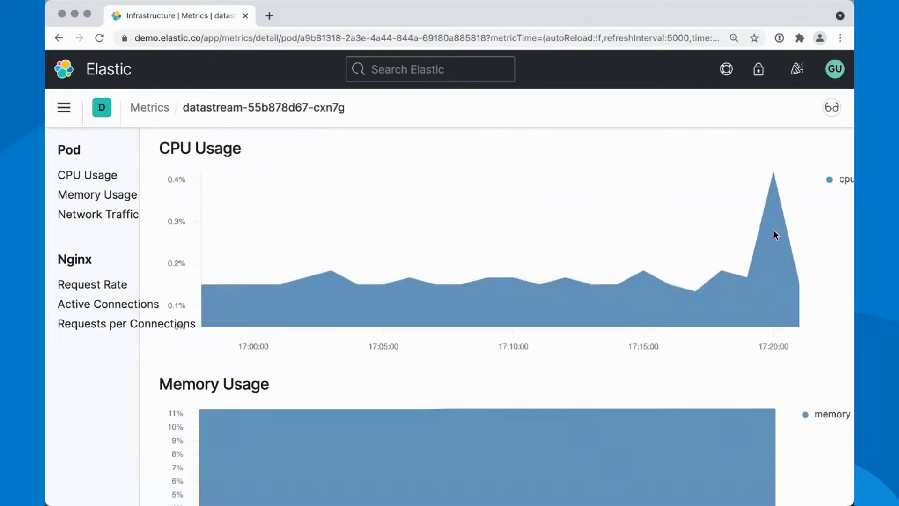
scroll(774, 230, "down", 10)
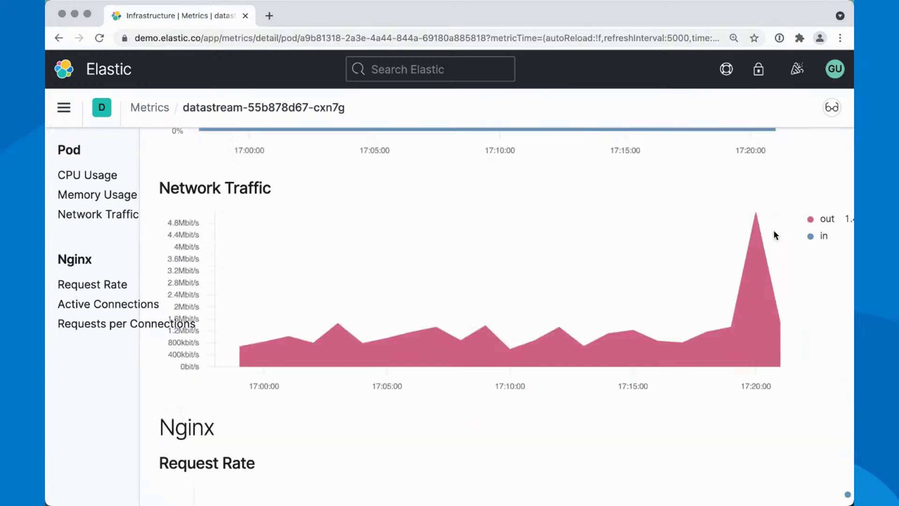
scroll(774, 230, "down", 3)
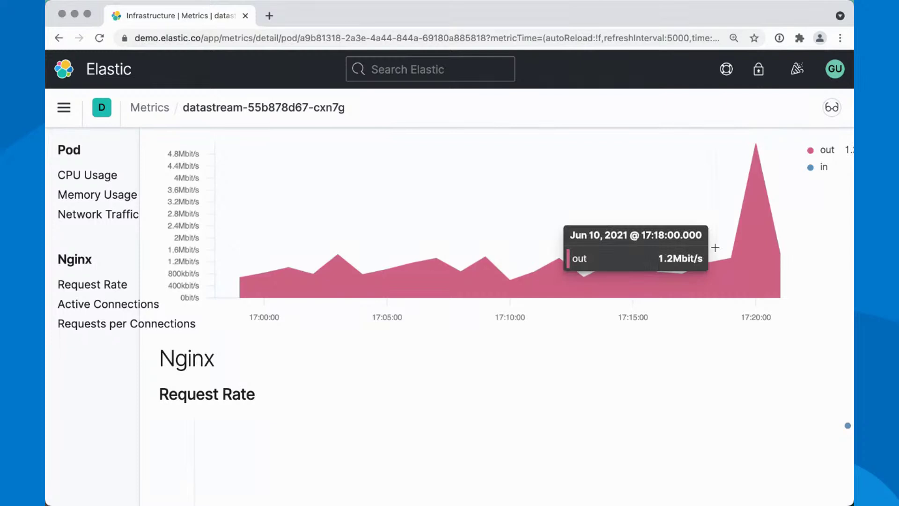
scroll(716, 247, "up", 15)
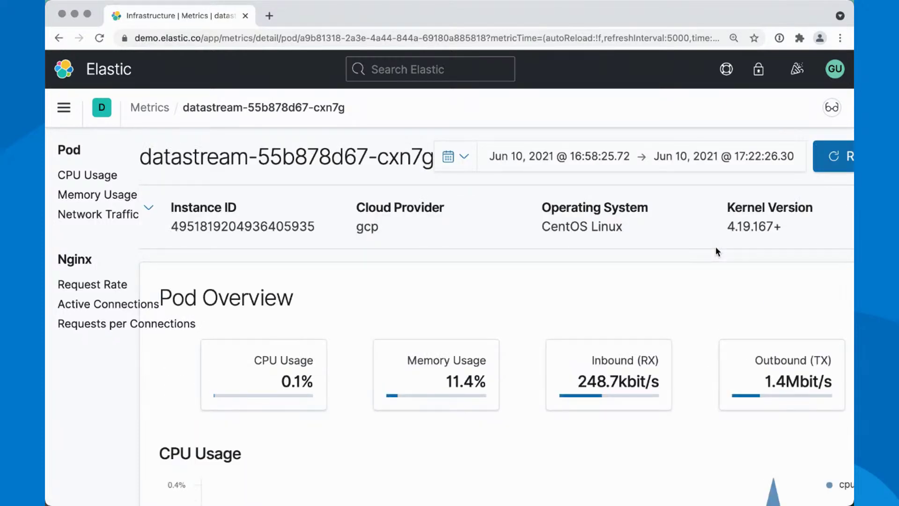
left_click(152, 214)
scroll(152, 214, "up", 7)
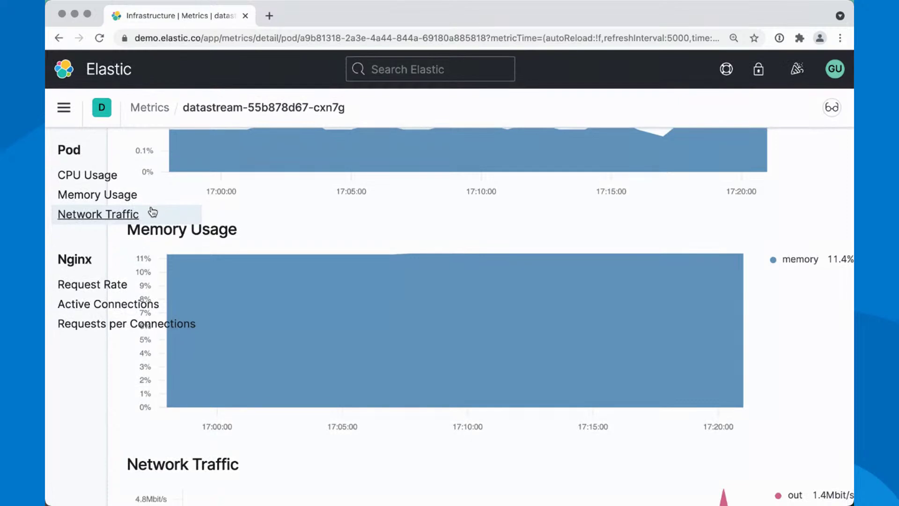
Step: Return to the Metrics Inventory showing all 187 Kubernetes Pods by memory usage
left_click(58, 38)
left_click(58, 38)
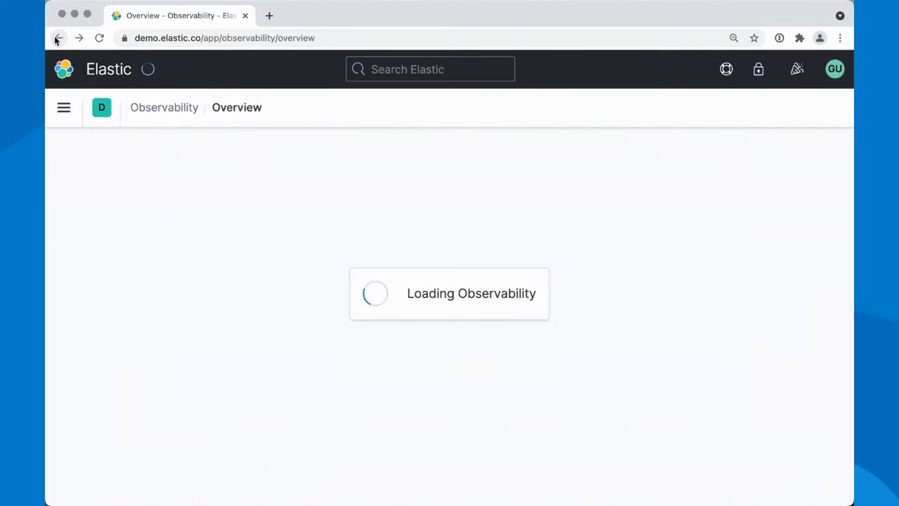
left_click(78, 40)
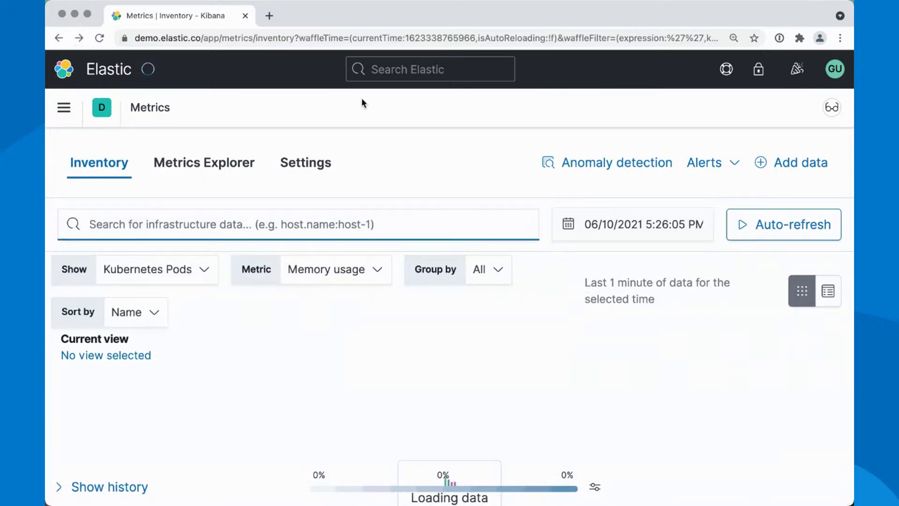
scroll(458, 368, "down", 3)
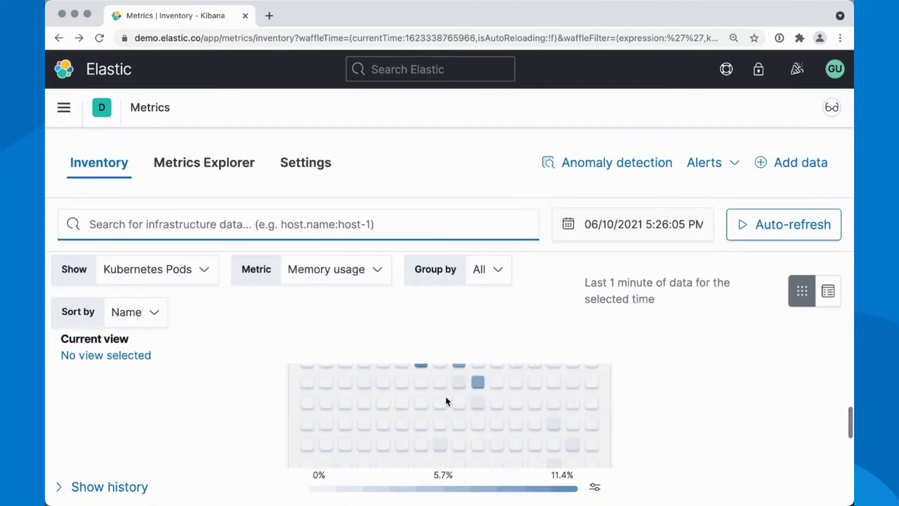
Step: Open Kubernetes Pod logs for the selected pod square in the waffle map
mouse_move(423, 392)
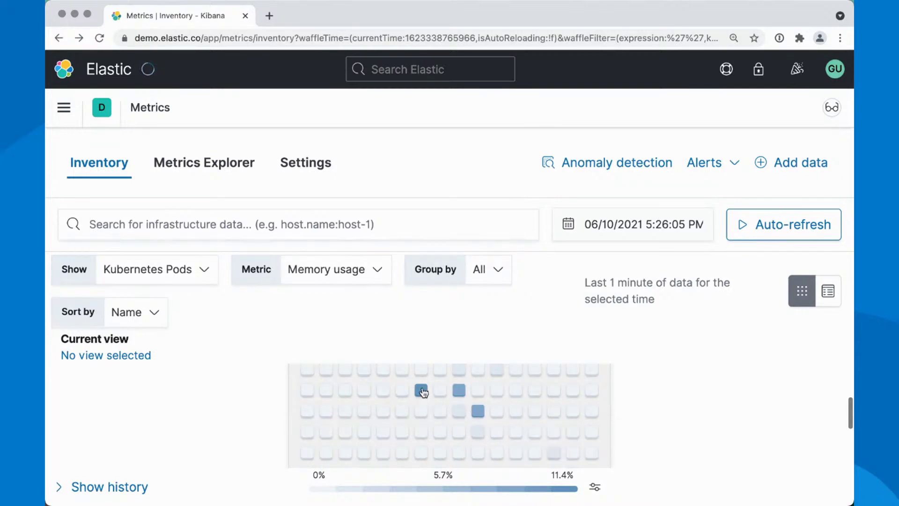
left_click(422, 390)
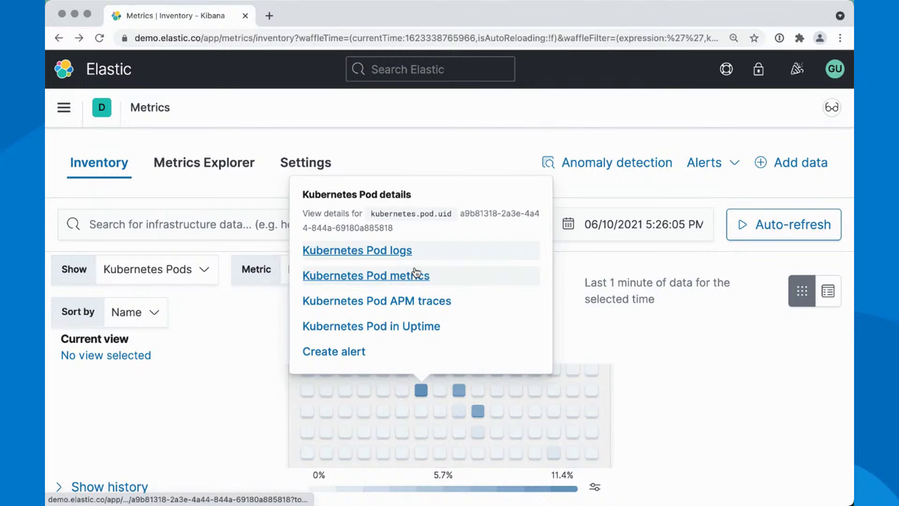
left_click(398, 252)
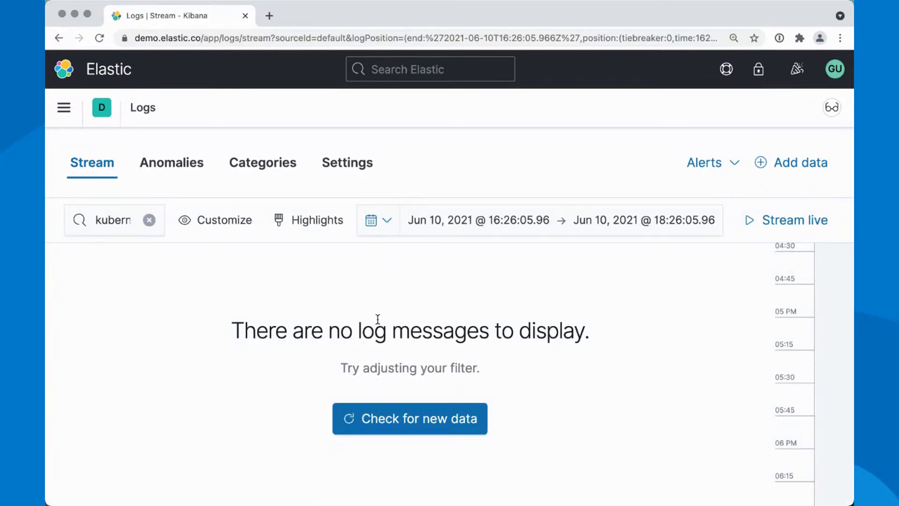
Step: Clear the pod filter so the log stream streams all entries live, then open the log source settings
left_click(112, 217)
key("Return")
left_click(113, 223)
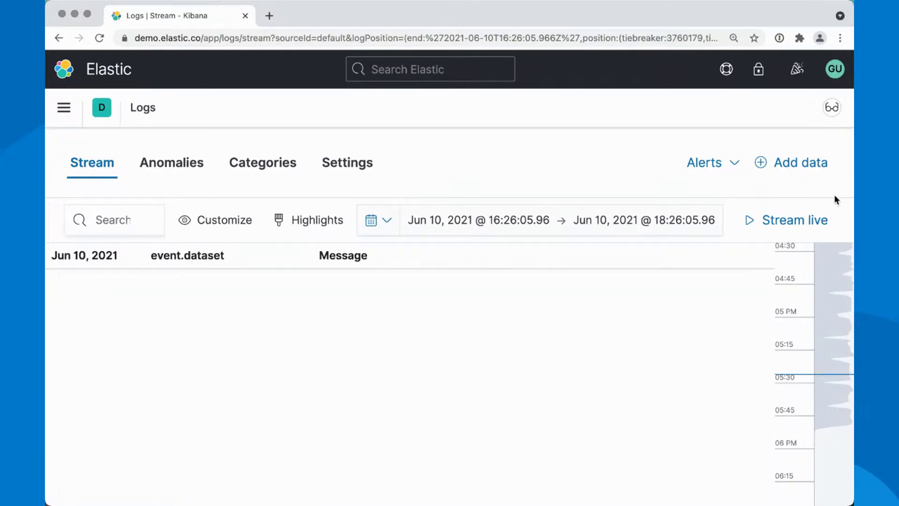
left_click(807, 224)
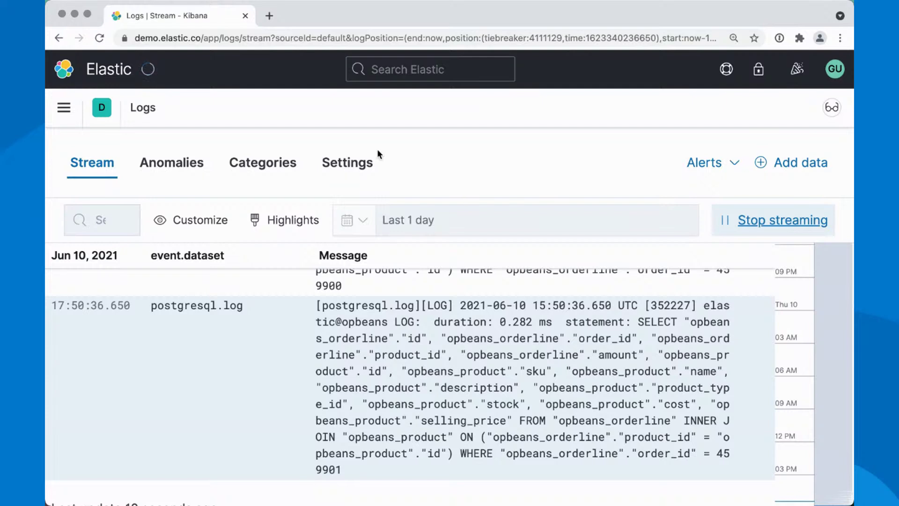
left_click(358, 168)
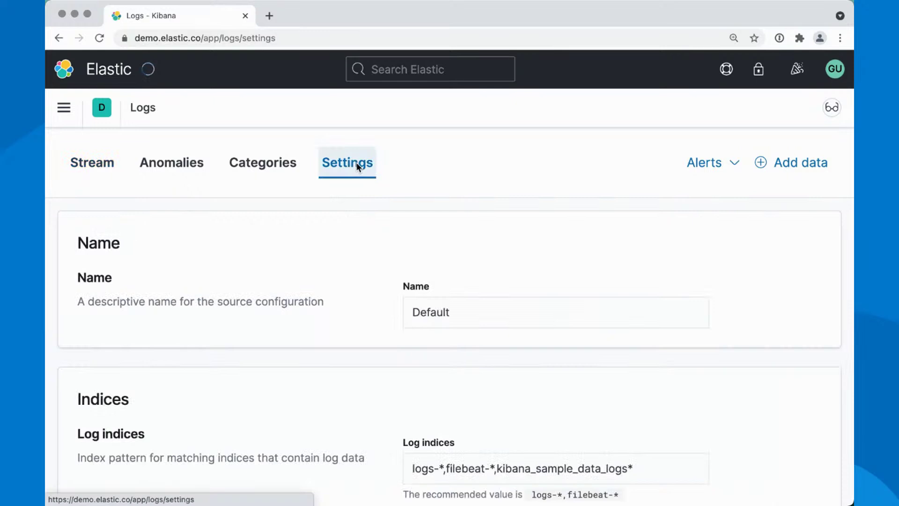
scroll(361, 293, "down", 3)
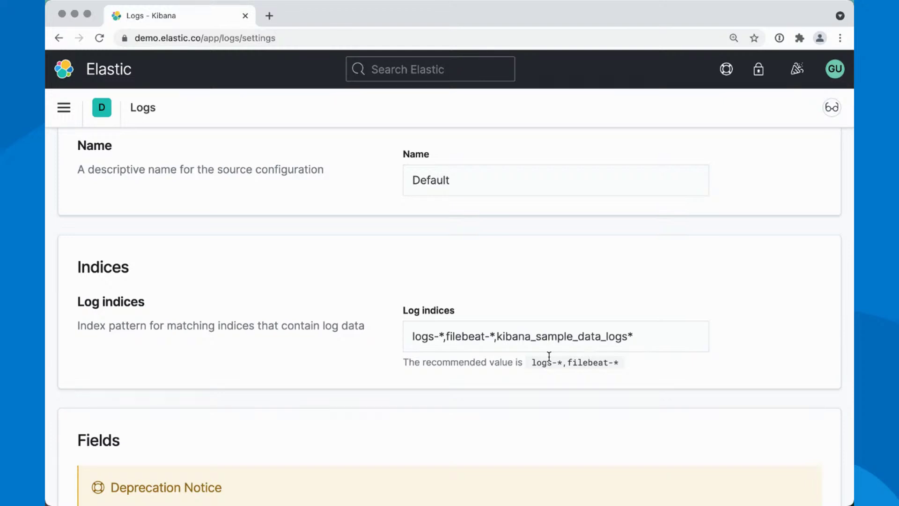
scroll(549, 355, "down", 10)
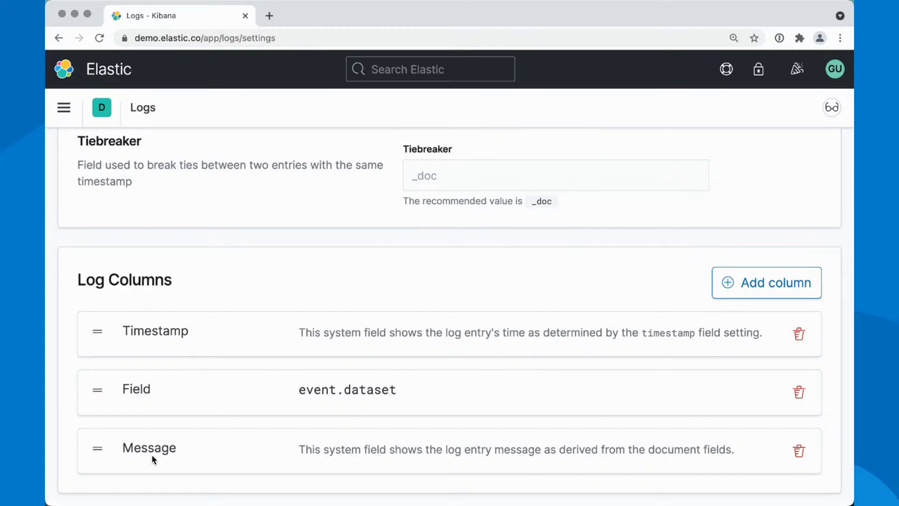
scroll(152, 454, "up", 10)
left_click(79, 166)
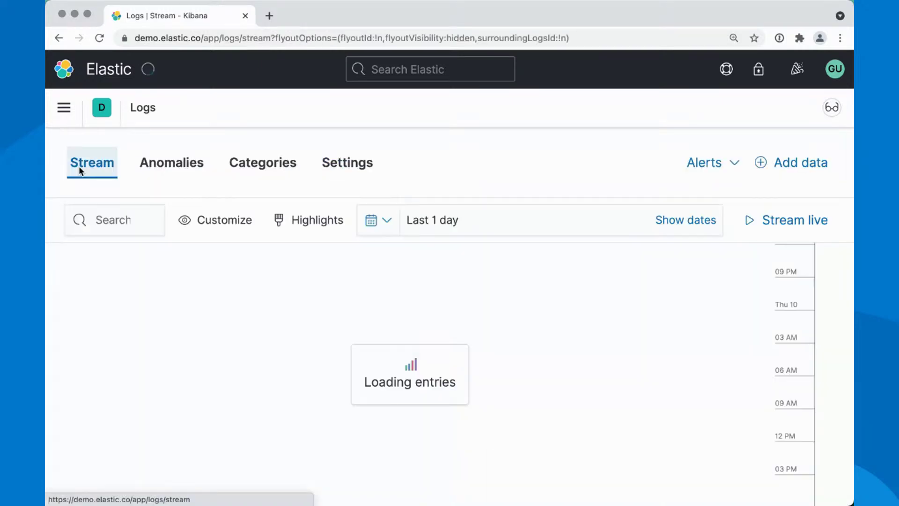
Step: Apply the query event.module : "nginx" so only nginx.access entries are listed
left_click(112, 219)
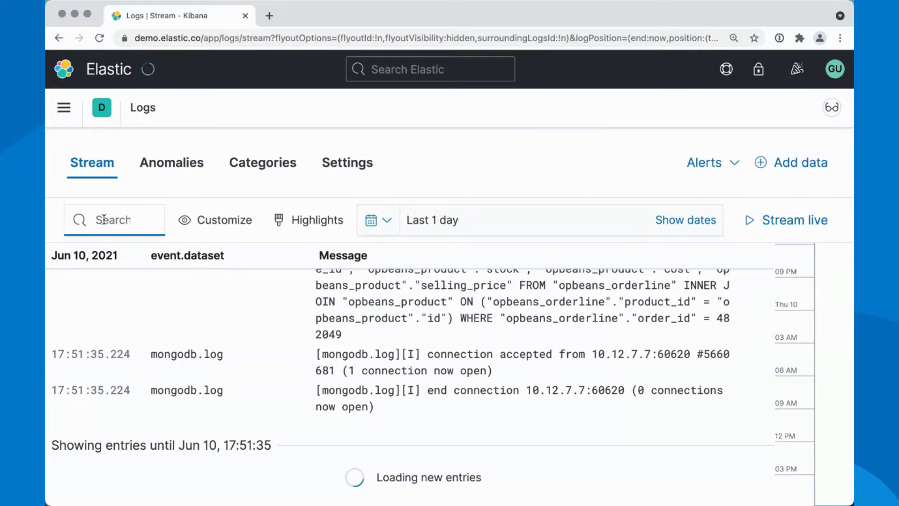
type("event.")
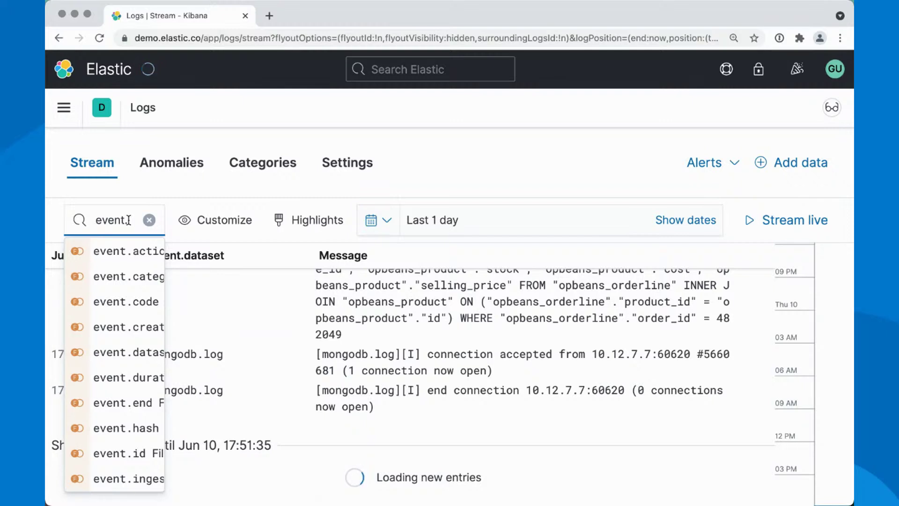
type("mo")
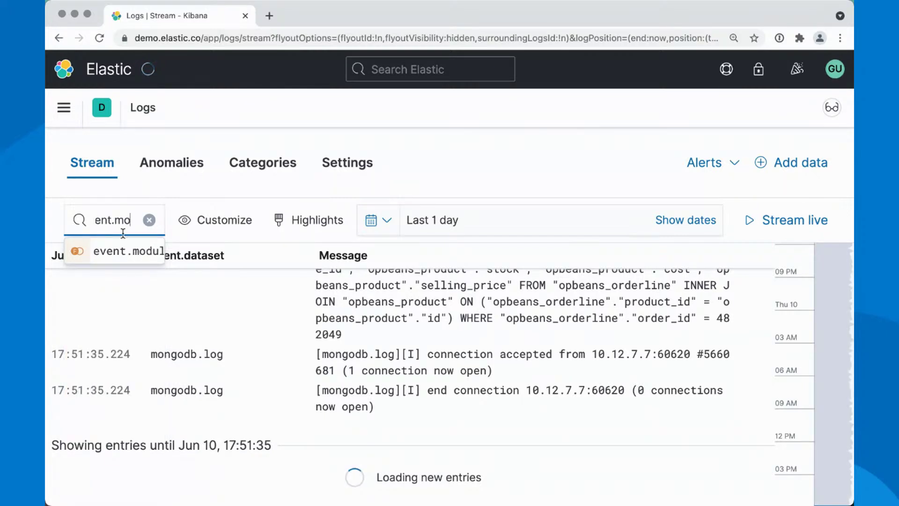
left_click(121, 256)
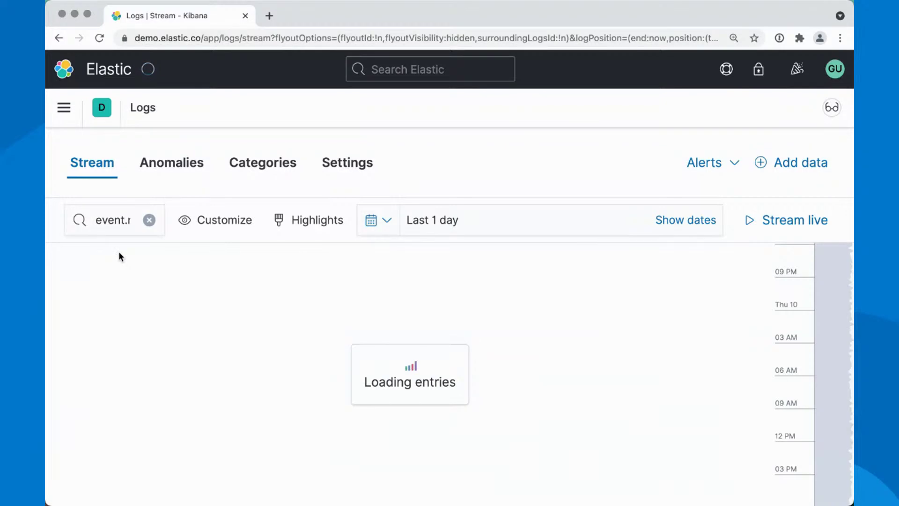
key("super+minus")
key("super+minus")
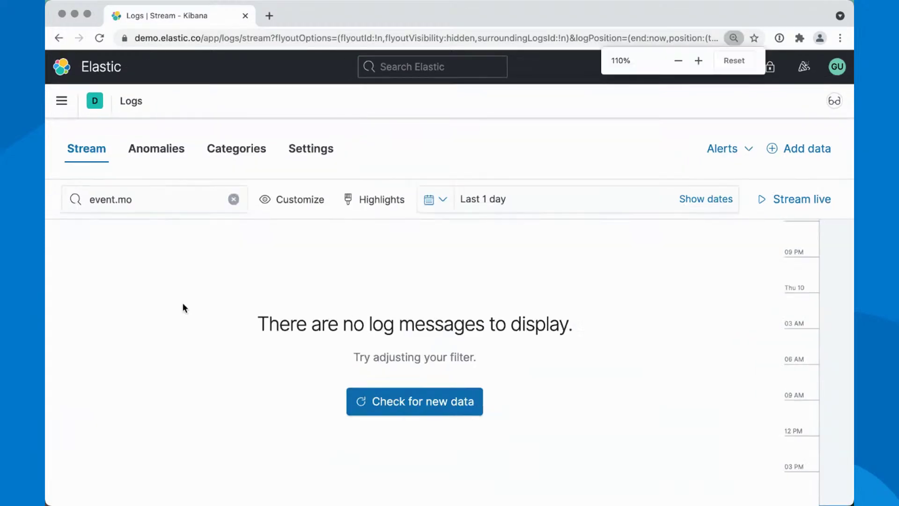
left_click(138, 186)
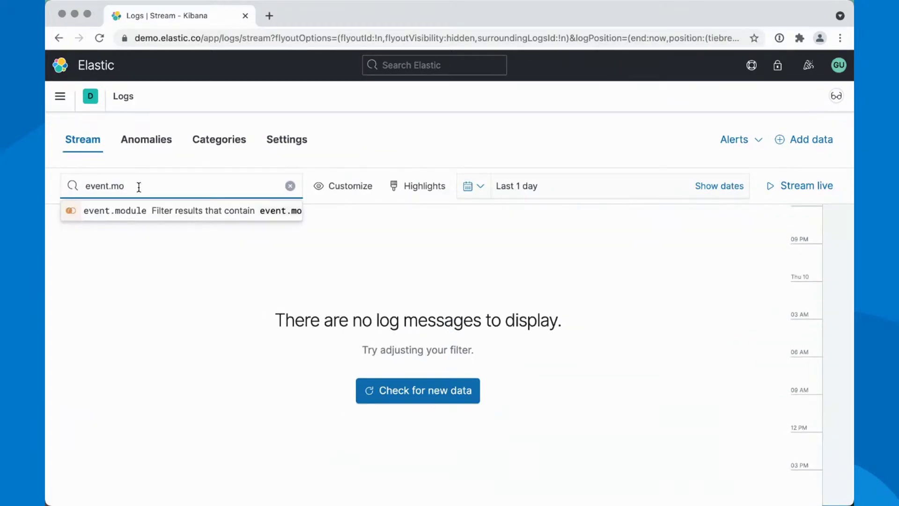
type("odule:")
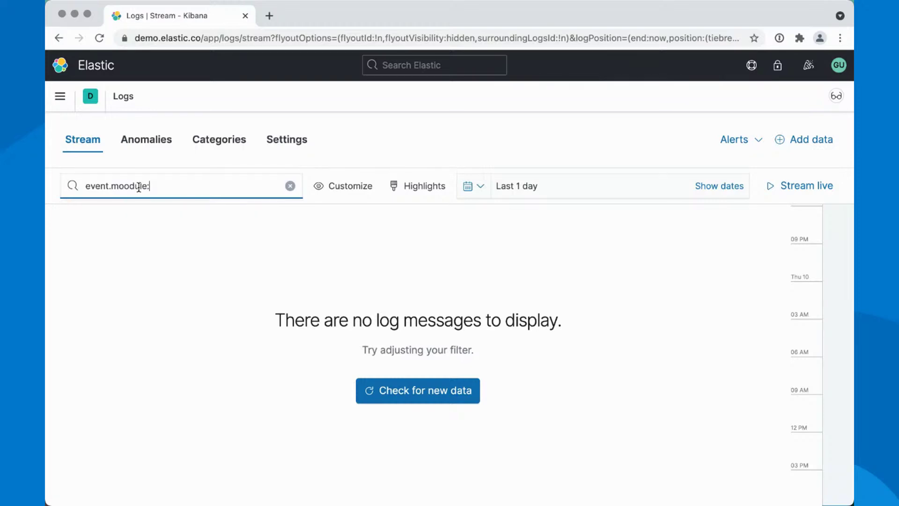
type(" \"nginx\"")
key("Left")
key("Left")
key("Left")
key("Left")
key("Left")
key("Left")
key("Left")
key("Left")
key("Left")
key("Left")
key("Left")
key("Left")
key("Left")
key("BackSpace")
key("Return")
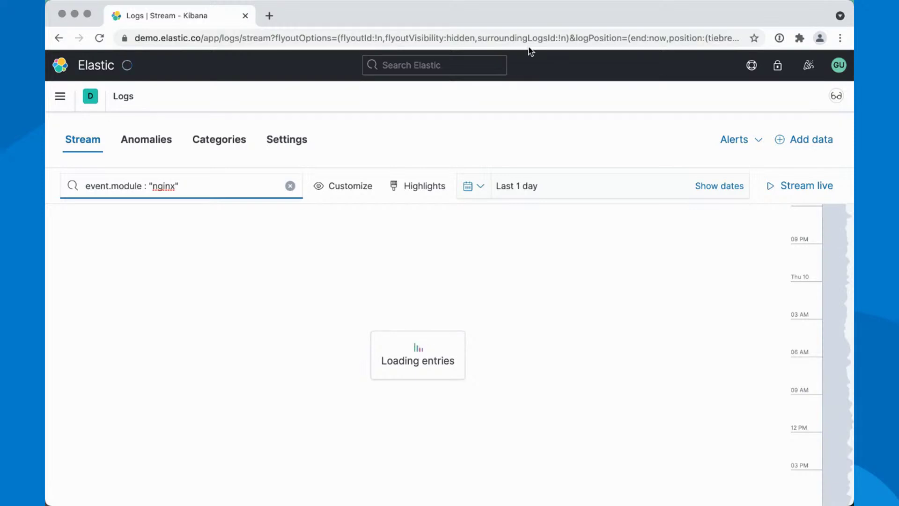
key("super+equal")
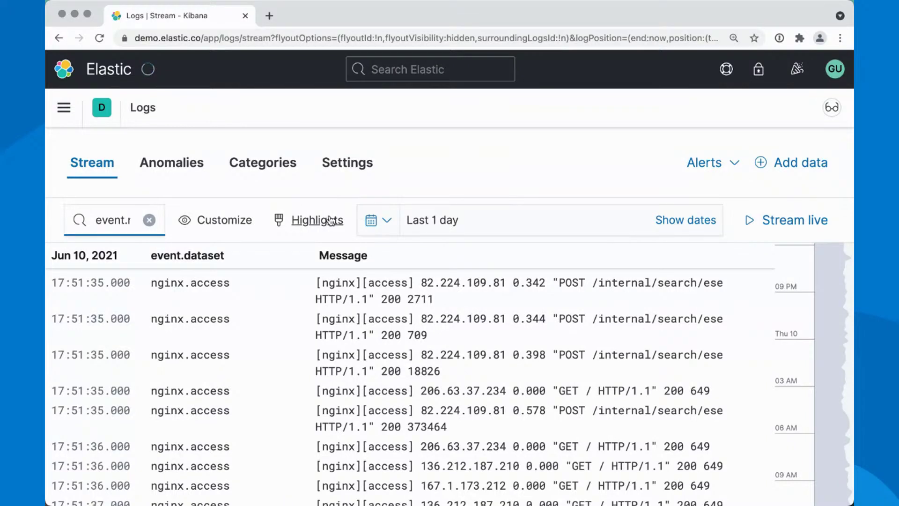
Step: Highlight the term ModSecurity and jump to the previous match, an nginx.error entry at 17:51:32.701
left_click(331, 220)
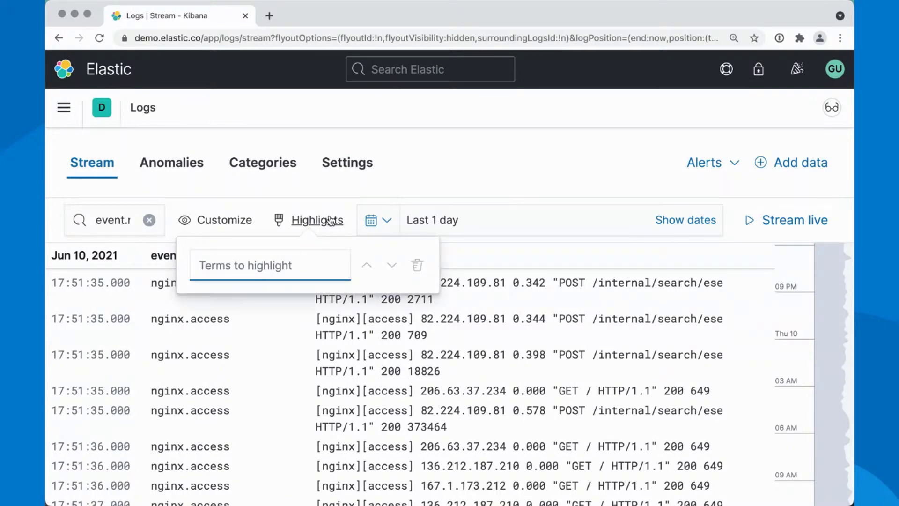
type("M")
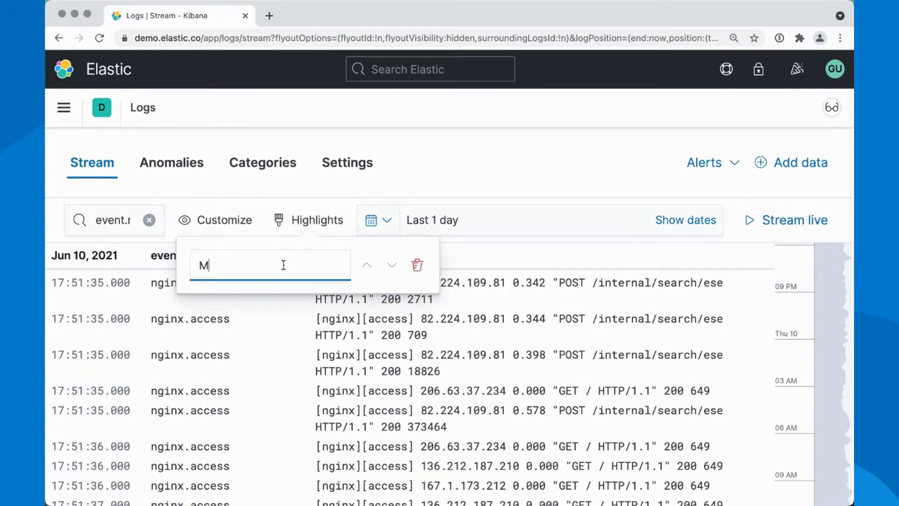
type("odSecurity")
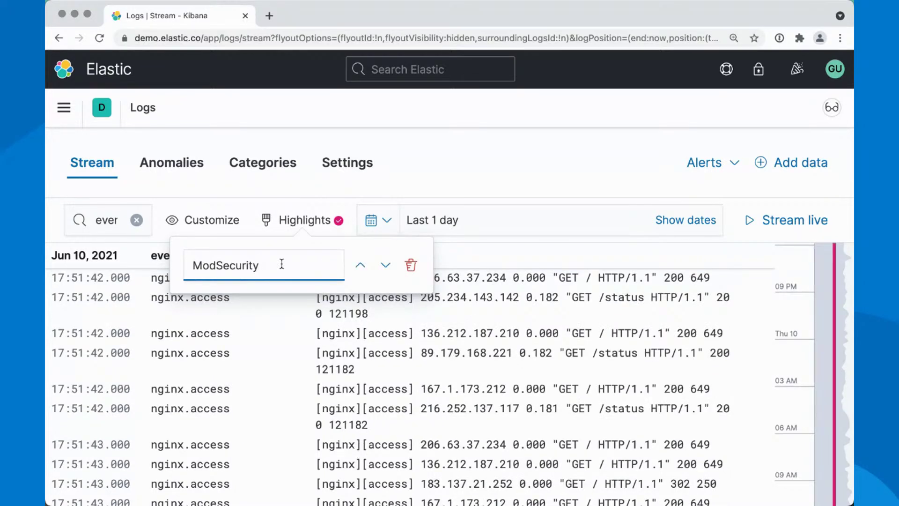
left_click(360, 266)
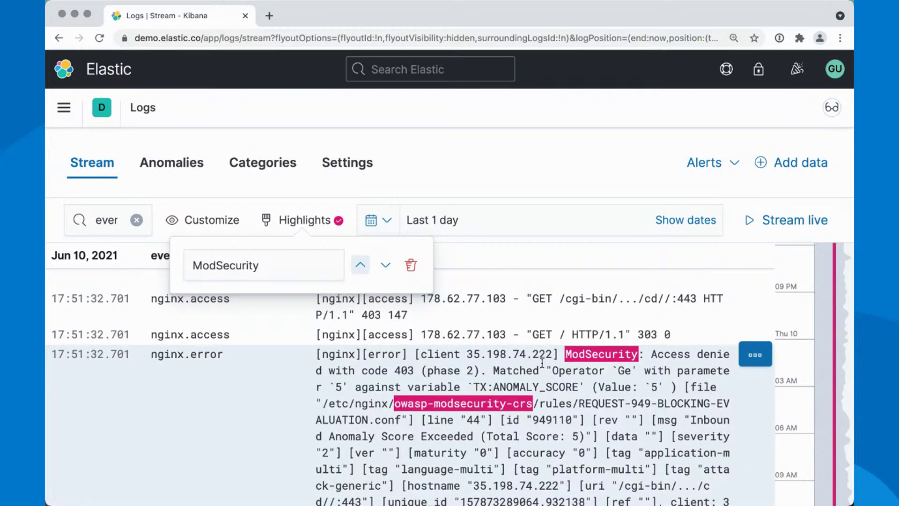
scroll(517, 363, "down", 1)
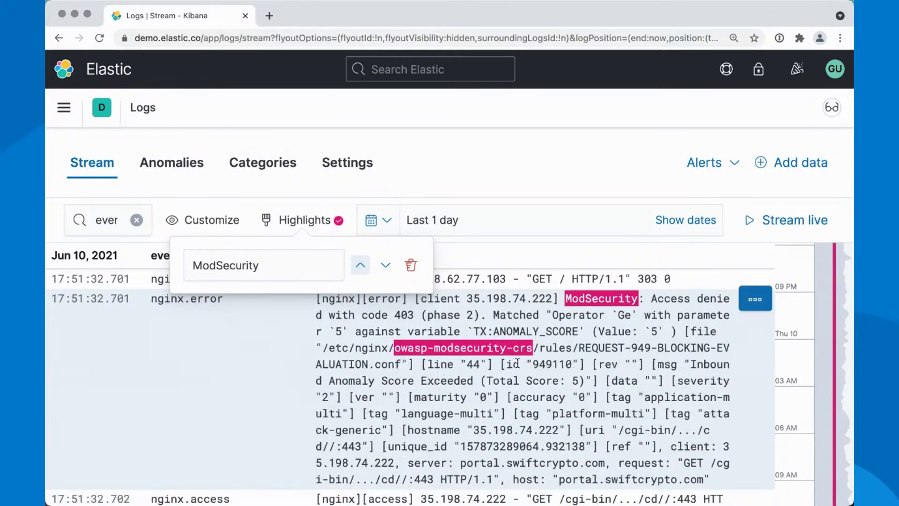